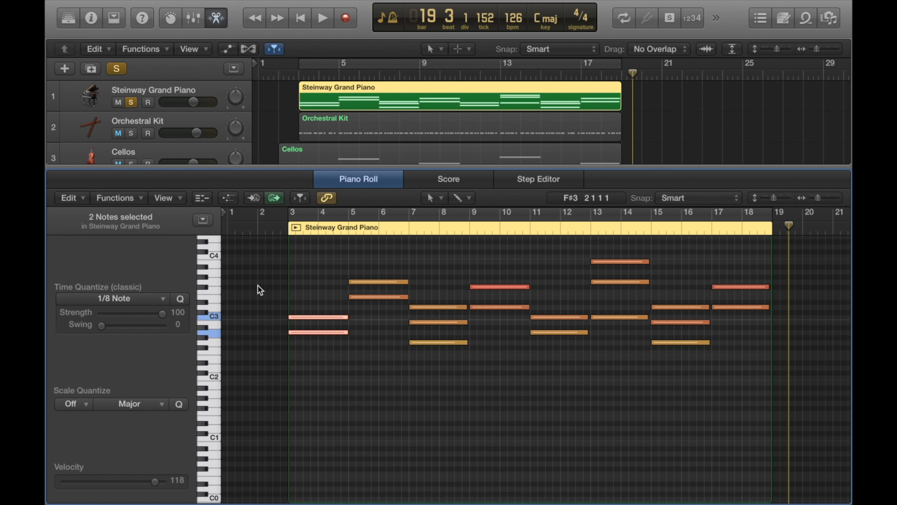
Move the two selected notes slightly off the start of bar 3 and back onto the bar line
{"action": "left_click", "coordinate": [290, 231]}
{"action": "key", "text": "super+Right"}
{"action": "key", "text": "super+Right"}
{"action": "key", "text": "super+Right"}
{"action": "key", "text": "super+Right"}
{"action": "key", "text": "super+Right"}
{"action": "key", "text": "super+Right"}
{"action": "key", "text": "super+Right"}
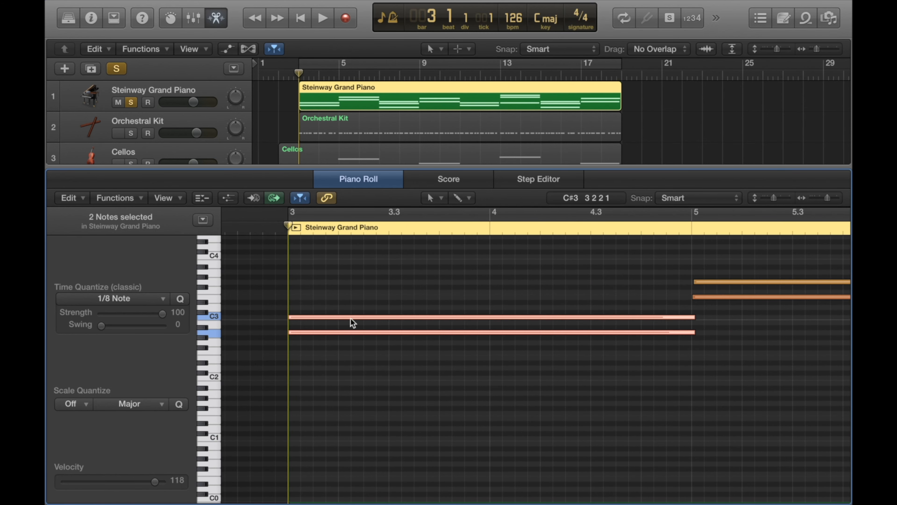
{"action": "mouse_move", "coordinate": [317, 316]}
{"action": "left_mouse_down"}
{"action": "mouse_move", "coordinate": [308, 315]}
{"action": "mouse_move", "coordinate": [320, 318]}
{"action": "left_mouse_up"}
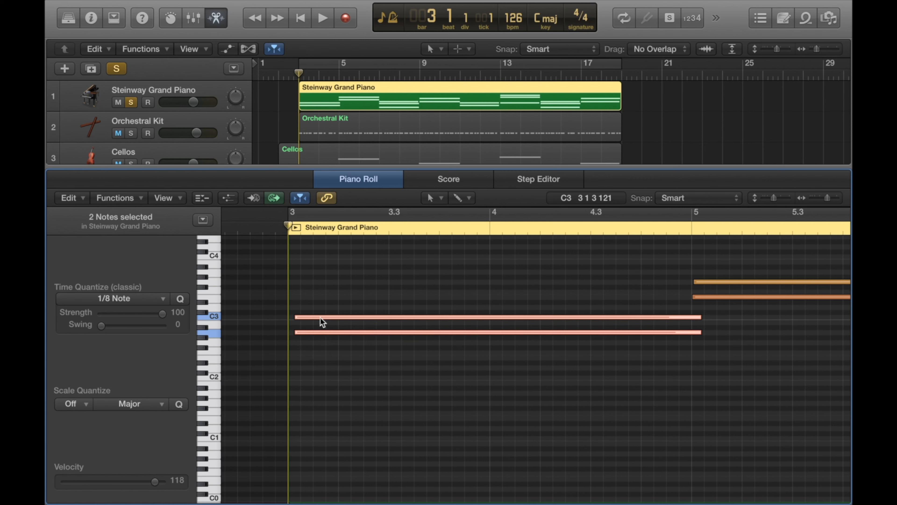
{"action": "left_click_drag", "start_coordinate": [320, 318], "coordinate": [312, 318]}
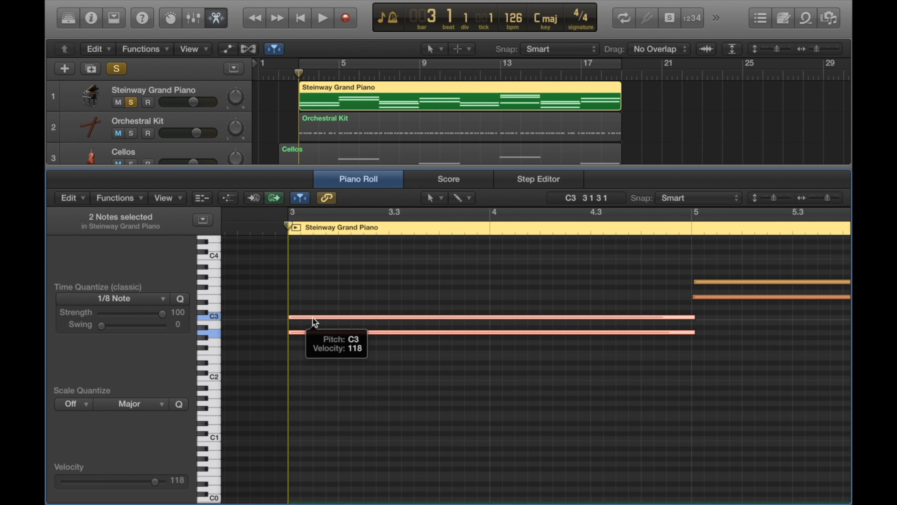
Deselect the two notes of the first chord at bar 3
{"action": "left_click", "coordinate": [689, 228]}
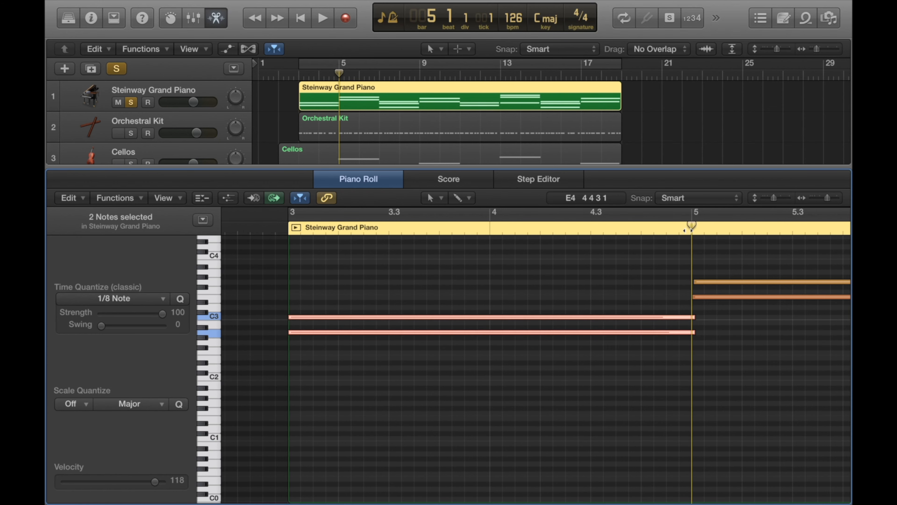
{"action": "key", "text": "super+Left"}
{"action": "key", "text": "super+Left"}
{"action": "left_click", "coordinate": [405, 229]}
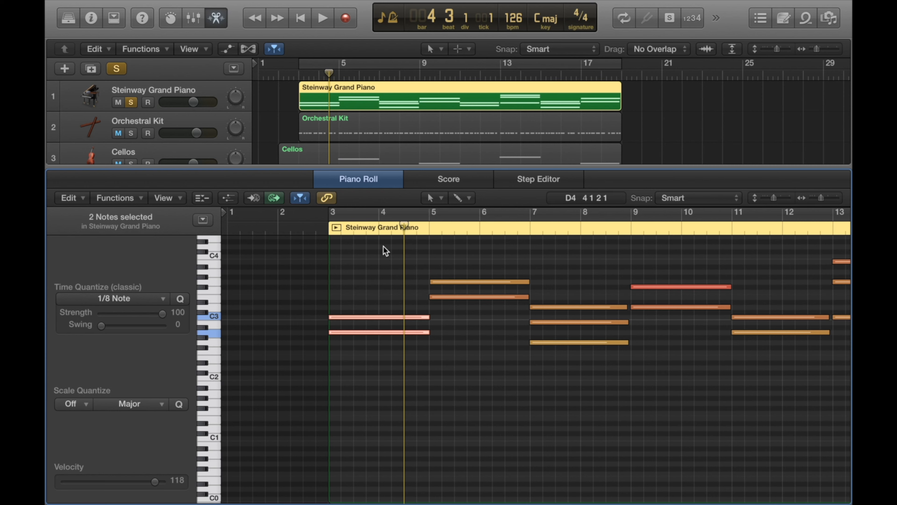
{"action": "left_click", "coordinate": [450, 247]}
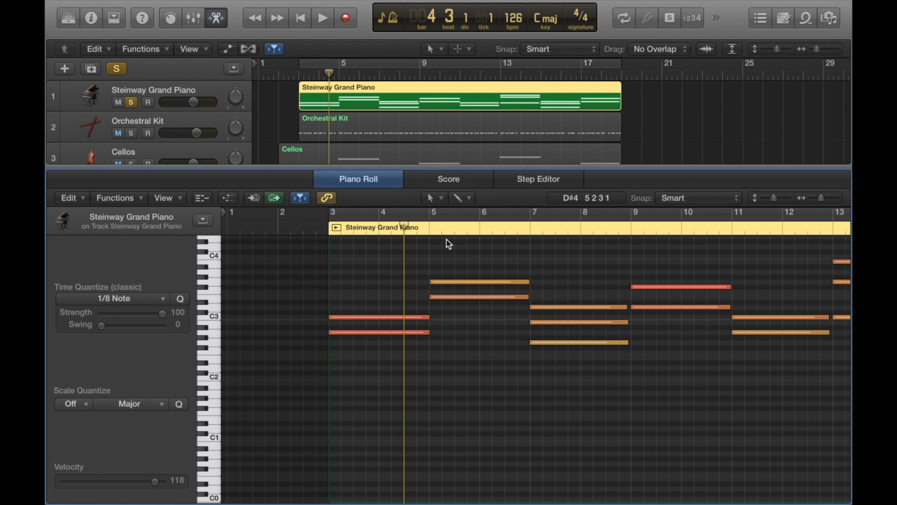
Manually align the starts of the G3 and E3 notes with the bar 5 line, one after the other
{"action": "left_click", "coordinate": [430, 228]}
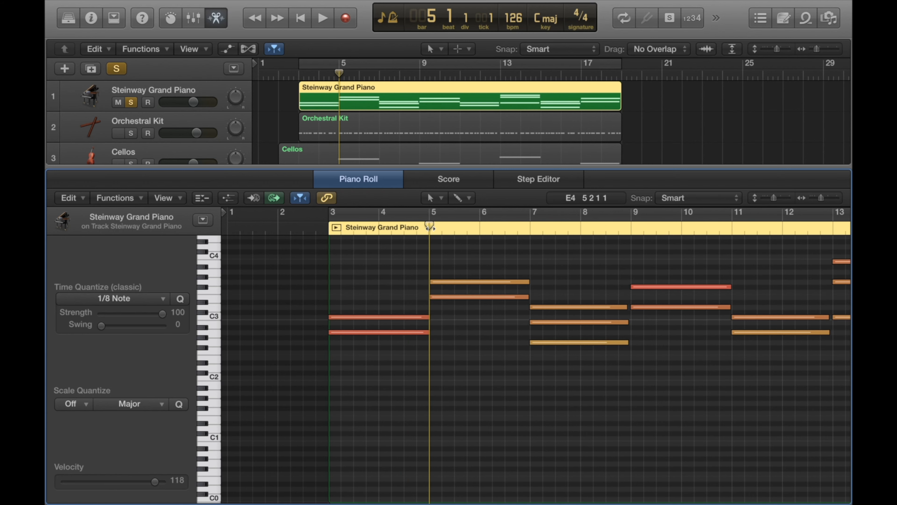
{"action": "key", "text": "super+Right"}
{"action": "key", "text": "super+Right"}
{"action": "key", "text": "super+Right"}
{"action": "key", "text": "super+Right"}
{"action": "key", "text": "super+Right"}
{"action": "key", "text": "super+Right"}
{"action": "key", "text": "super+Right"}
{"action": "key", "text": "super+Right"}
{"action": "key", "text": "super+Right"}
{"action": "key", "text": "super+Right"}
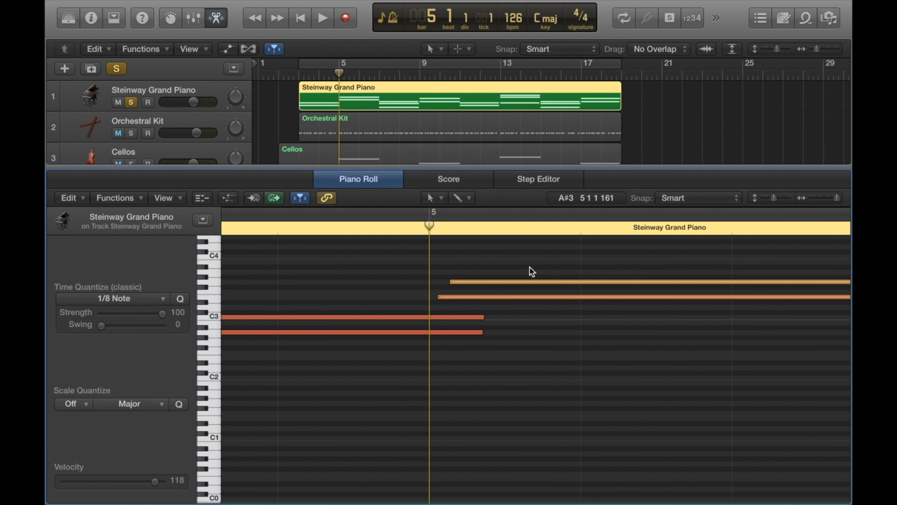
{"action": "left_click_drag", "start_coordinate": [429, 226], "coordinate": [404, 225]}
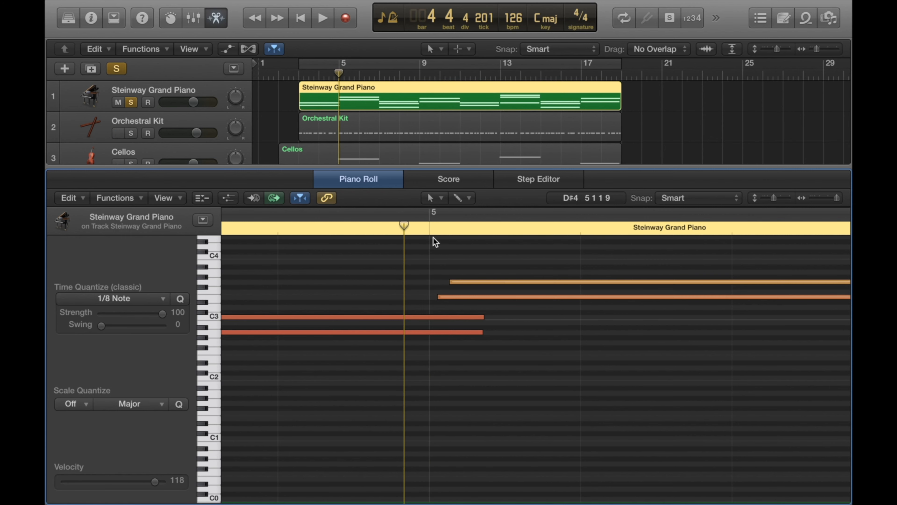
{"action": "left_click", "coordinate": [429, 225]}
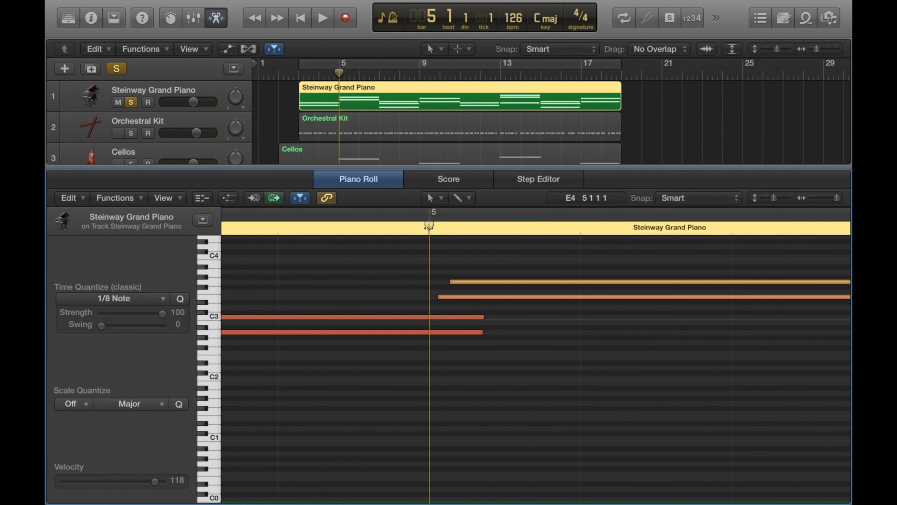
{"action": "left_click_drag", "start_coordinate": [472, 282], "coordinate": [450, 283]}
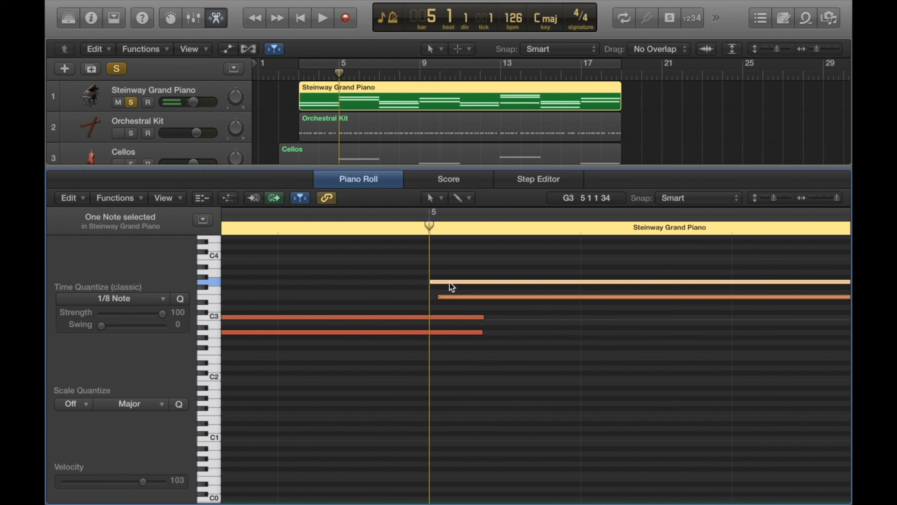
{"action": "left_click", "coordinate": [474, 302]}
{"action": "left_click_drag", "start_coordinate": [463, 298], "coordinate": [451, 300]}
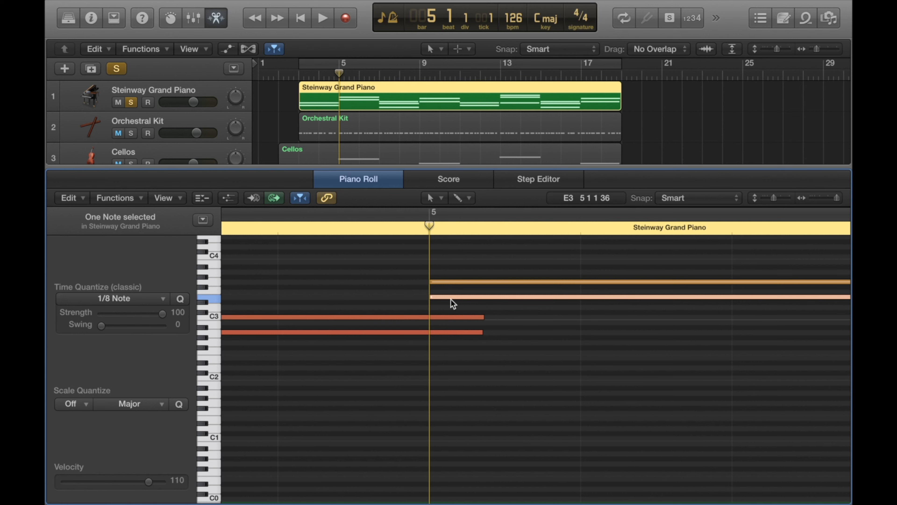
Shift the G3 and E3 notes together slightly past the bar 5 line and deselect them
{"action": "left_click", "coordinate": [495, 260]}
{"action": "left_click_drag", "start_coordinate": [503, 305], "coordinate": [465, 284]}
{"action": "left_click", "coordinate": [595, 352]}
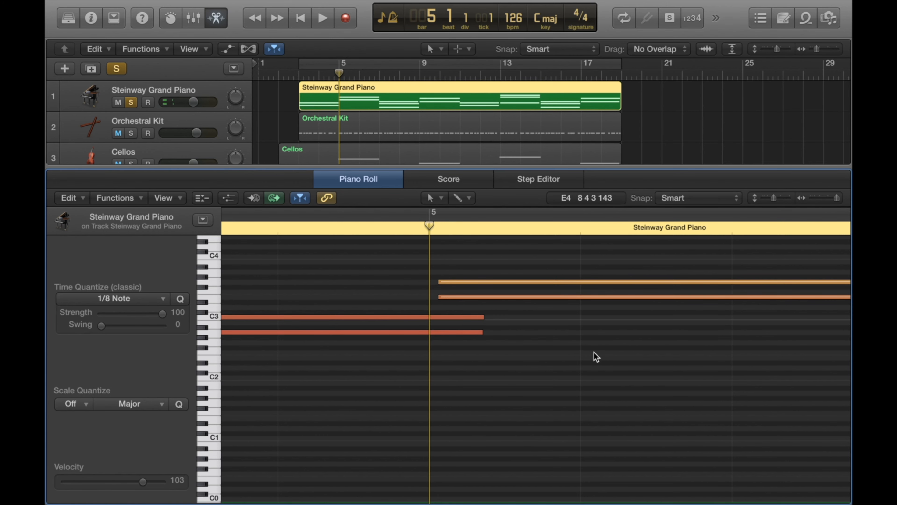
Quantize the G3 and E3 notes near bar 5 to 1/8 Note and undo the quantization
{"action": "left_click_drag", "start_coordinate": [554, 261], "coordinate": [576, 300]}
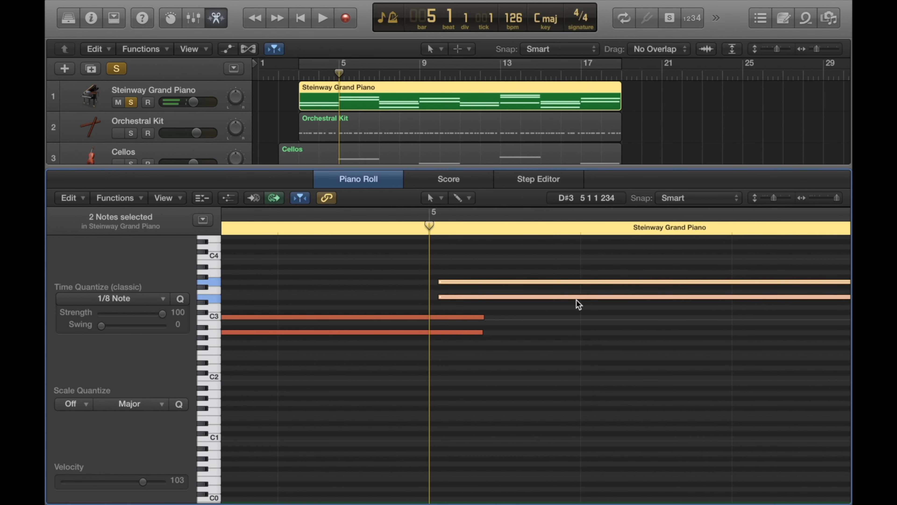
{"action": "left_click", "coordinate": [180, 300]}
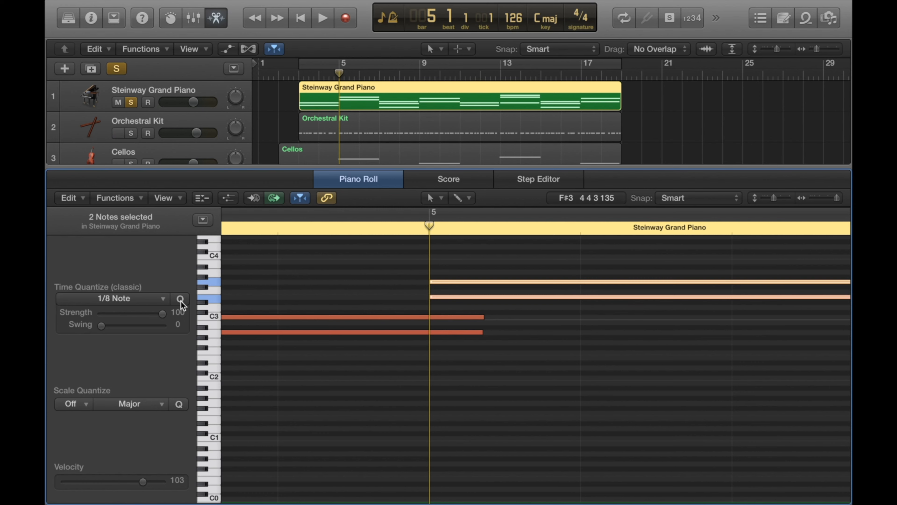
{"action": "key", "text": "super+z"}
Reselect the G3 and E3 notes near bar 5 and quantize them to 1/8 Note
{"action": "left_click", "coordinate": [665, 358]}
{"action": "left_click_drag", "start_coordinate": [609, 308], "coordinate": [557, 258]}
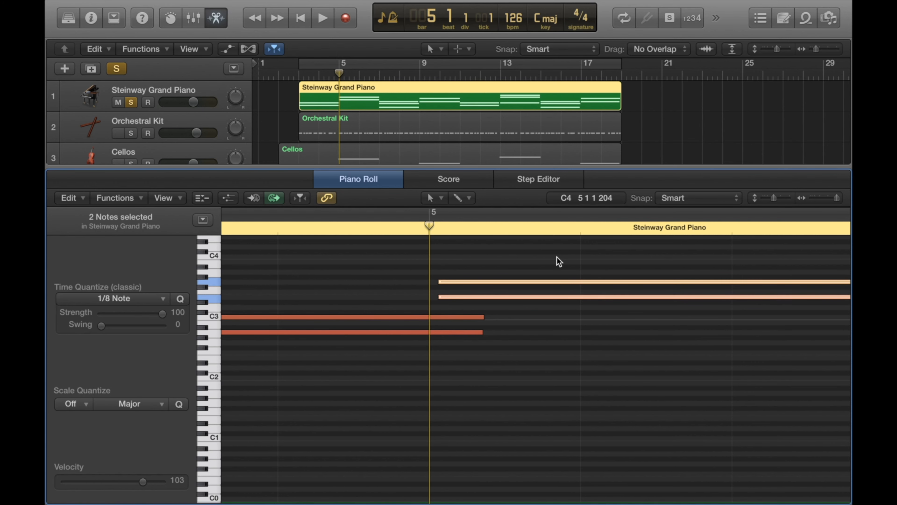
{"action": "key", "text": "q"}
Examine how closely the chord notes at bar 7 start to the bar line
{"action": "key", "text": "super+Left"}
{"action": "key", "text": "super+Left"}
{"action": "key", "text": "super+Left"}
{"action": "key", "text": "super+Left"}
{"action": "key", "text": "super+Left"}
{"action": "key", "text": "super+Left"}
{"action": "key", "text": "super+Left"}
{"action": "key", "text": "super+Left"}
{"action": "key", "text": "super+Left"}
{"action": "key", "text": "super+Left"}
{"action": "key", "text": "super+Left"}
{"action": "key", "text": "super+Left"}
{"action": "key", "text": "super+Left"}
{"action": "key", "text": "super+Left"}
{"action": "key", "text": "super+Left"}
{"action": "key", "text": "super+Left"}
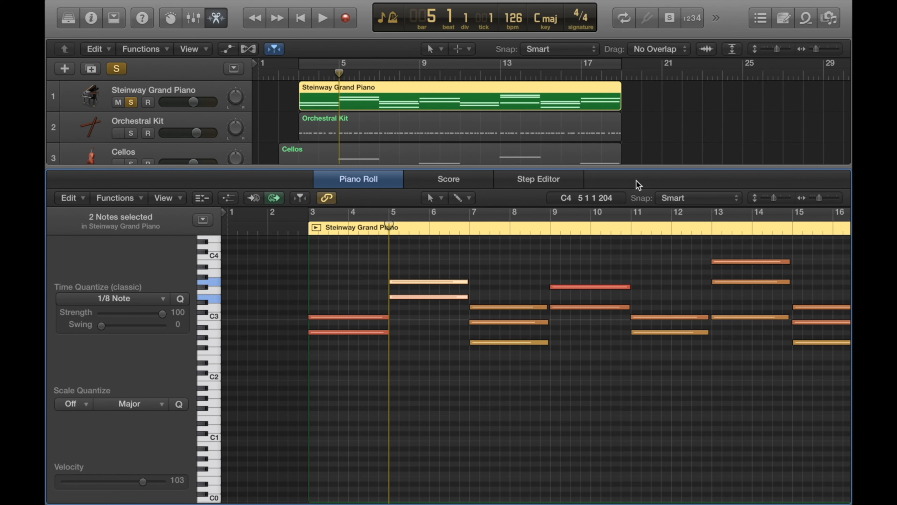
{"action": "left_click", "coordinate": [470, 230]}
{"action": "key", "text": "super+Right"}
{"action": "key", "text": "super+Right"}
{"action": "key", "text": "super+Right"}
{"action": "key", "text": "super+Right"}
{"action": "key", "text": "super+Right"}
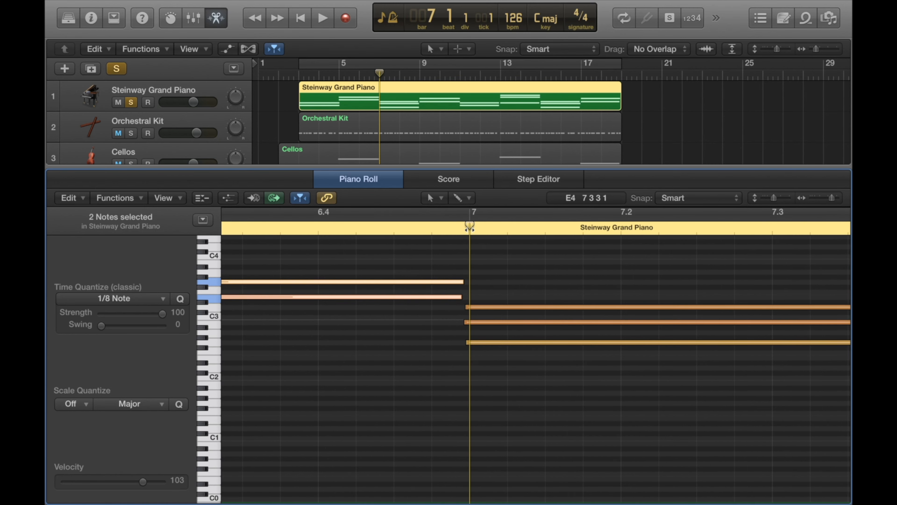
{"action": "key", "text": "super+Right"}
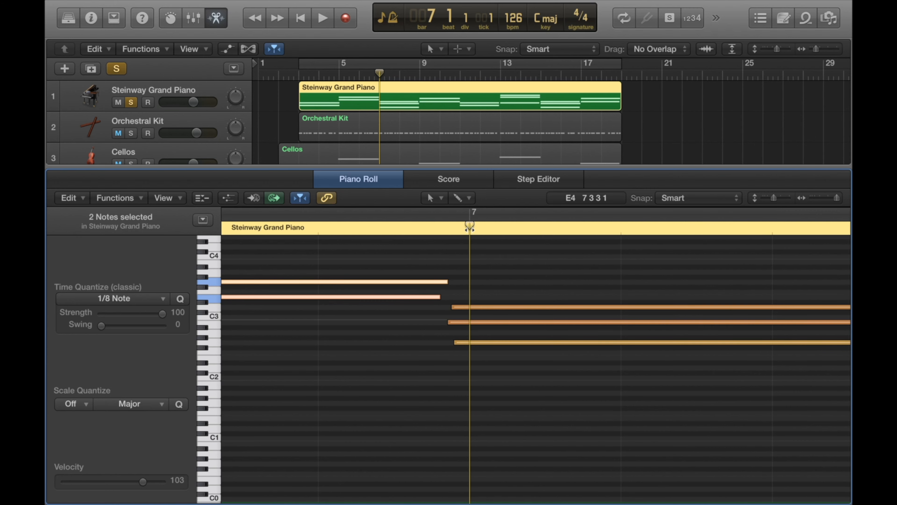
{"action": "key", "text": "super+Right"}
Check the note starts against the bar lines at bars 9, 11 and 13
{"action": "scroll", "coordinate": [600, 322], "scroll_direction": "right", "scroll_amount": 10}
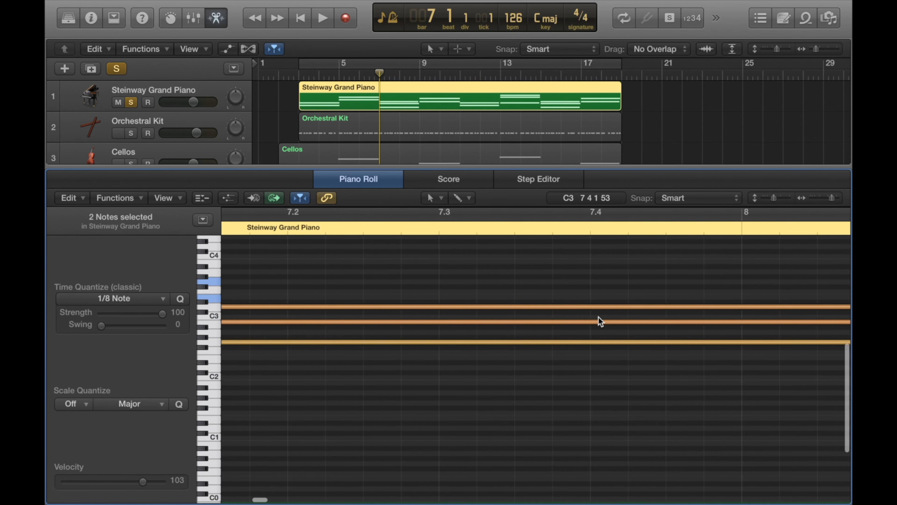
{"action": "scroll", "coordinate": [600, 322], "scroll_direction": "right", "scroll_amount": 10}
{"action": "left_click", "coordinate": [625, 226]}
{"action": "scroll", "coordinate": [625, 226], "scroll_direction": "right", "scroll_amount": 20}
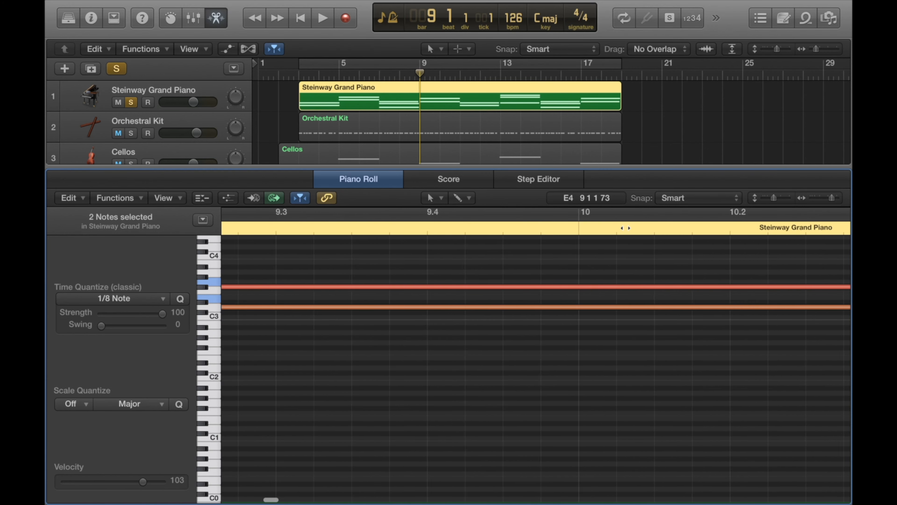
{"action": "left_click", "coordinate": [578, 228]}
{"action": "left_click_drag", "start_coordinate": [579, 226], "coordinate": [580, 225]}
{"action": "scroll", "coordinate": [601, 274], "scroll_direction": "right", "scroll_amount": 15}
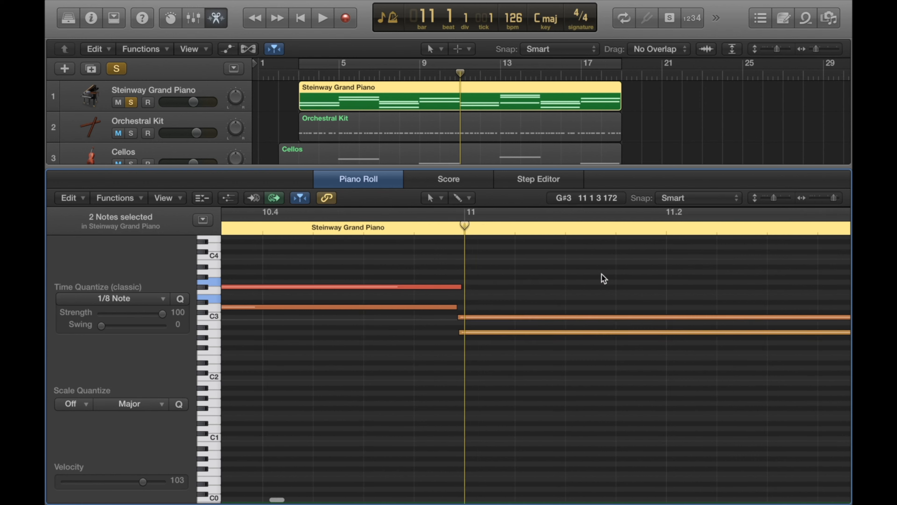
{"action": "scroll", "coordinate": [602, 274], "scroll_direction": "right", "scroll_amount": 15}
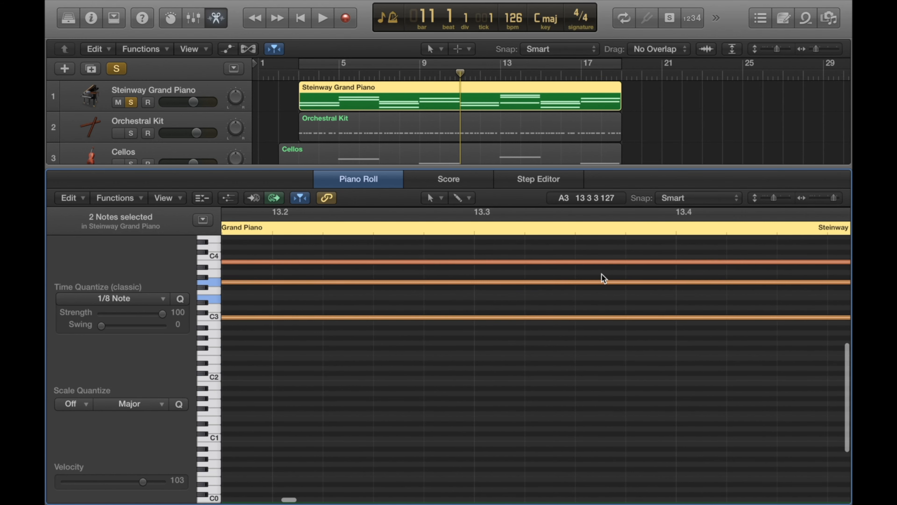
{"action": "left_click_drag", "start_coordinate": [385, 228], "coordinate": [386, 226]}
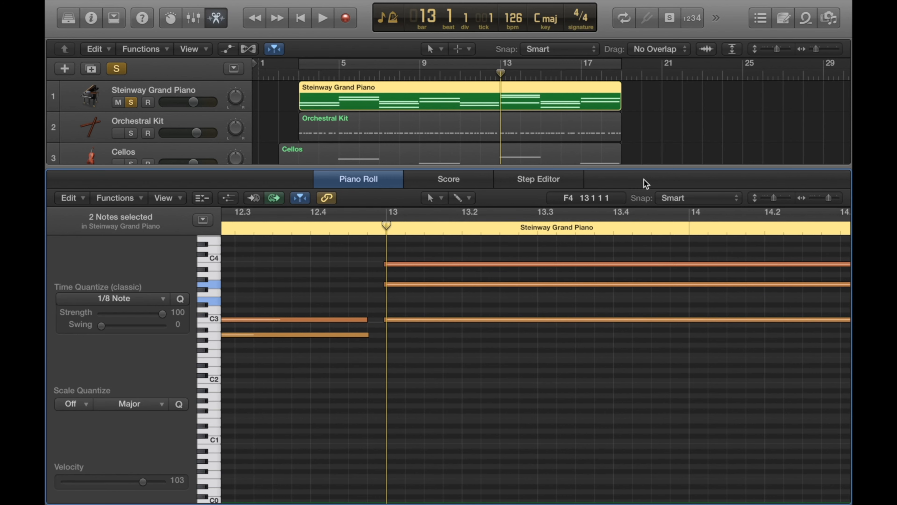
Select all the notes with a selection rectangle, clear it, select only the first three chords, and clear that selection too
{"action": "key", "text": "super+Left"}
{"action": "key", "text": "super+Left"}
{"action": "key", "text": "super+Left"}
{"action": "key", "text": "super+Left"}
{"action": "key", "text": "super+Left"}
{"action": "key", "text": "super+Left"}
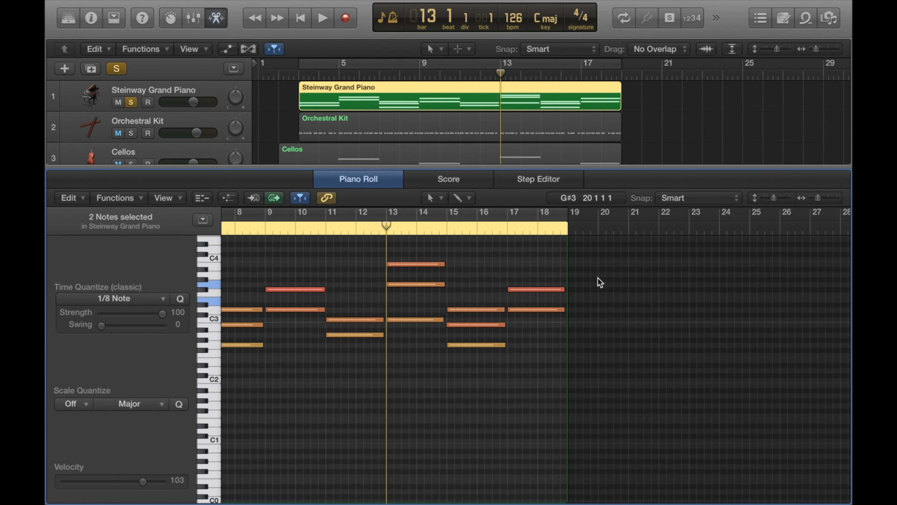
{"action": "scroll", "coordinate": [601, 278], "scroll_direction": "left", "scroll_amount": 6}
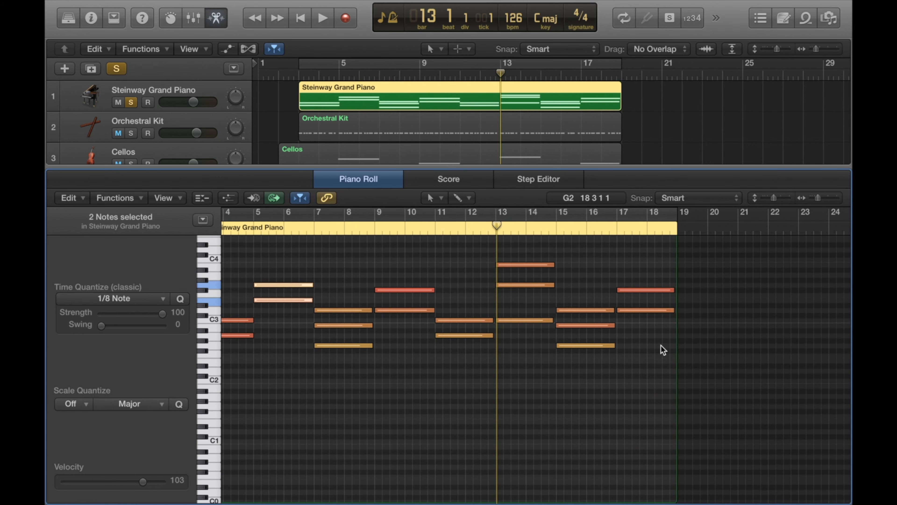
{"action": "scroll", "coordinate": [661, 348], "scroll_direction": "left", "scroll_amount": 4}
{"action": "left_click_drag", "start_coordinate": [782, 381], "coordinate": [253, 261]}
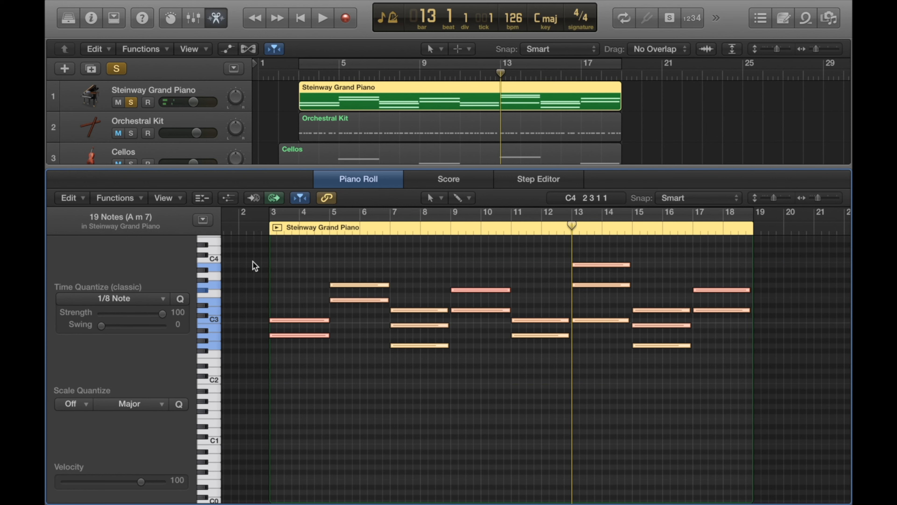
{"action": "left_click", "coordinate": [265, 267]}
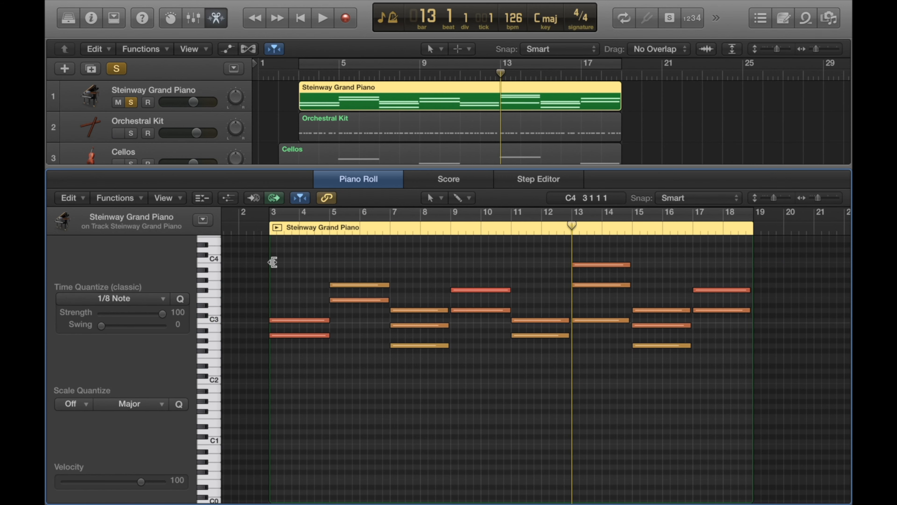
{"action": "left_click_drag", "start_coordinate": [261, 258], "coordinate": [433, 377]}
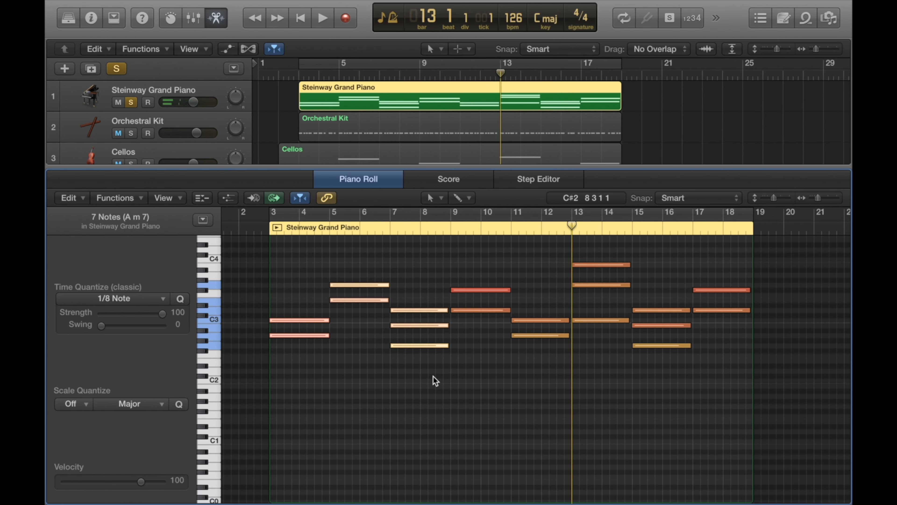
{"action": "left_click", "coordinate": [433, 377]}
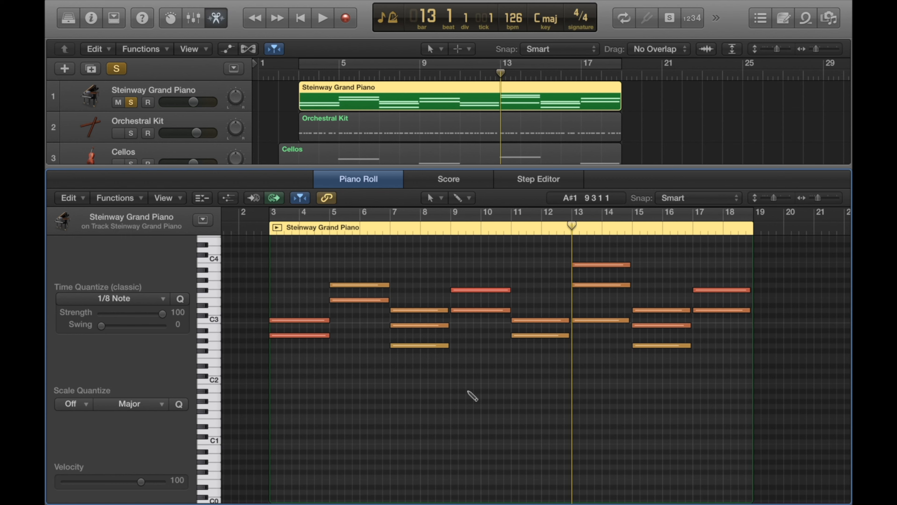
Select all notes in the Steinway Grand Piano region and quantize them to 1/8 Note
{"action": "key", "text": "super+a"}
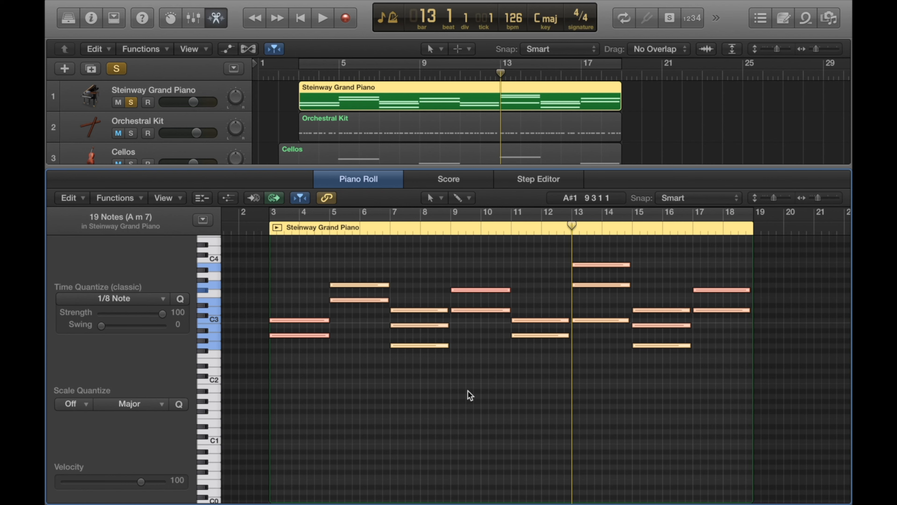
{"action": "left_click", "coordinate": [153, 304]}
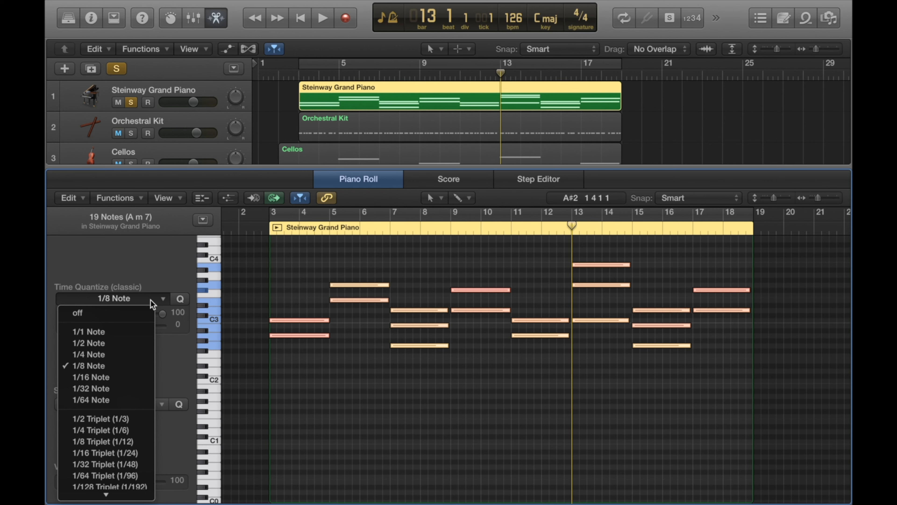
{"action": "left_click", "coordinate": [152, 303]}
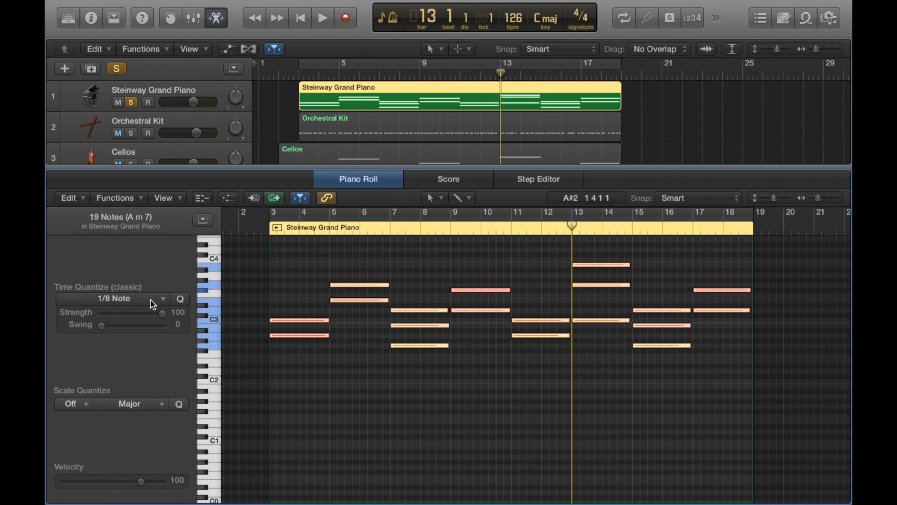
Inspect the quantized chord's note starts against the bar 7 line
{"action": "left_click", "coordinate": [389, 229]}
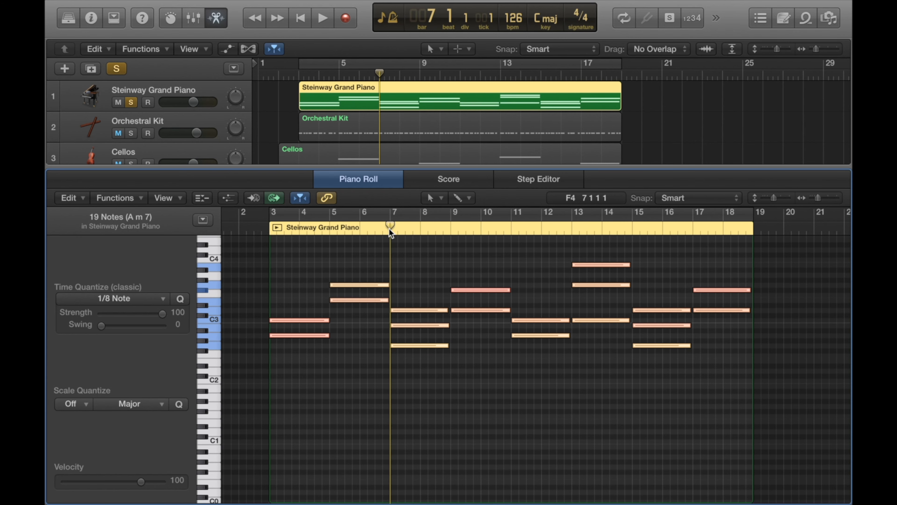
{"action": "key", "text": "super+Right"}
{"action": "key", "text": "super+Right"}
{"action": "key", "text": "super+Right"}
{"action": "key", "text": "super+Right"}
{"action": "key", "text": "super+Right"}
{"action": "key", "text": "super+Right"}
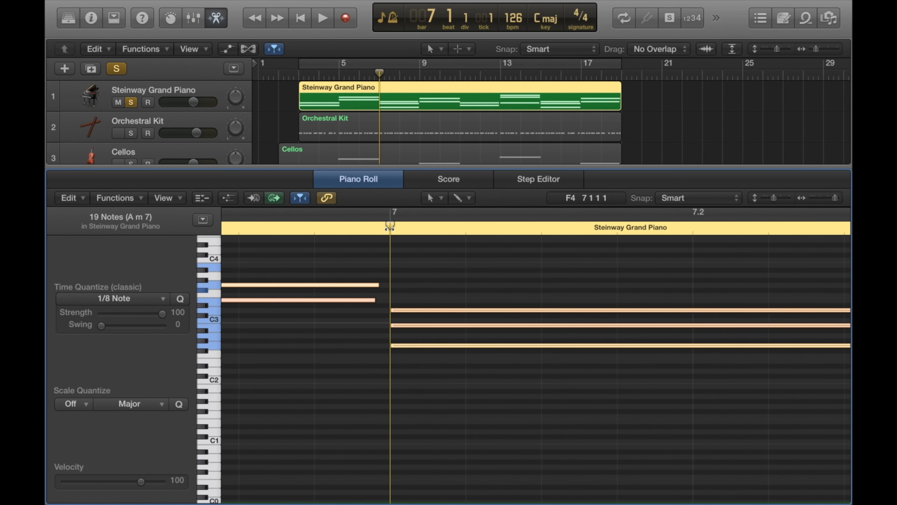
Check the quantized chords' note starts against the bar lines at bars 9, 11 and 13
{"action": "key", "text": "super+Down"}
{"action": "key", "text": "super+Down"}
{"action": "key", "text": "super+Down"}
{"action": "key", "text": "super+Up"}
{"action": "key", "text": "super+Up"}
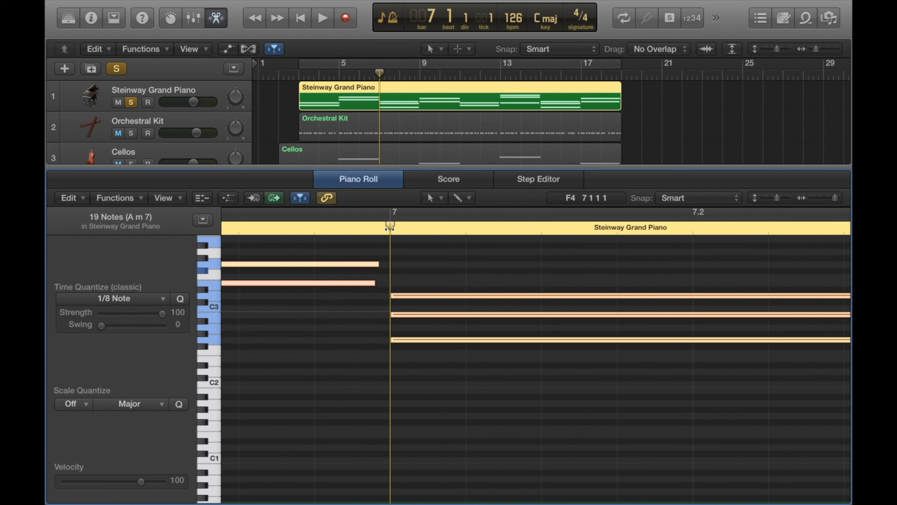
{"action": "scroll", "coordinate": [601, 305], "scroll_direction": "right", "scroll_amount": 10}
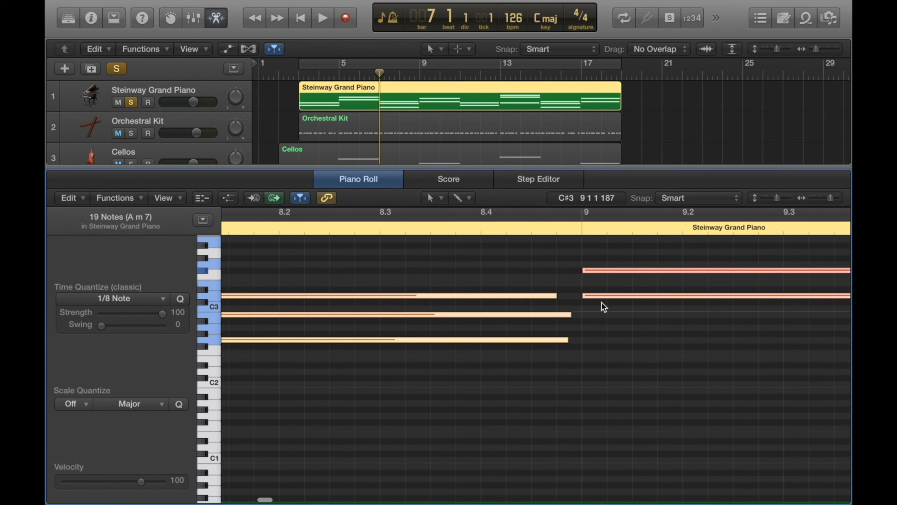
{"action": "scroll", "coordinate": [602, 305], "scroll_direction": "left", "scroll_amount": 3}
{"action": "scroll", "coordinate": [518, 256], "scroll_direction": "right", "scroll_amount": 10}
{"action": "scroll", "coordinate": [517, 255], "scroll_direction": "right", "scroll_amount": 2}
{"action": "left_click", "coordinate": [471, 225]}
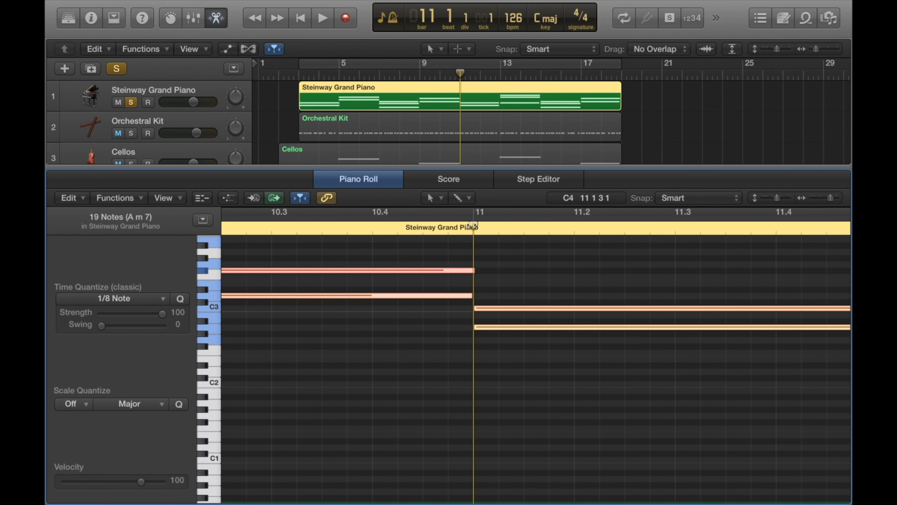
{"action": "scroll", "coordinate": [471, 224], "scroll_direction": "right", "scroll_amount": 8}
{"action": "scroll", "coordinate": [471, 225], "scroll_direction": "right", "scroll_amount": 8}
{"action": "left_click", "coordinate": [349, 226]}
{"action": "scroll", "coordinate": [361, 263], "scroll_direction": "up", "scroll_amount": 3}
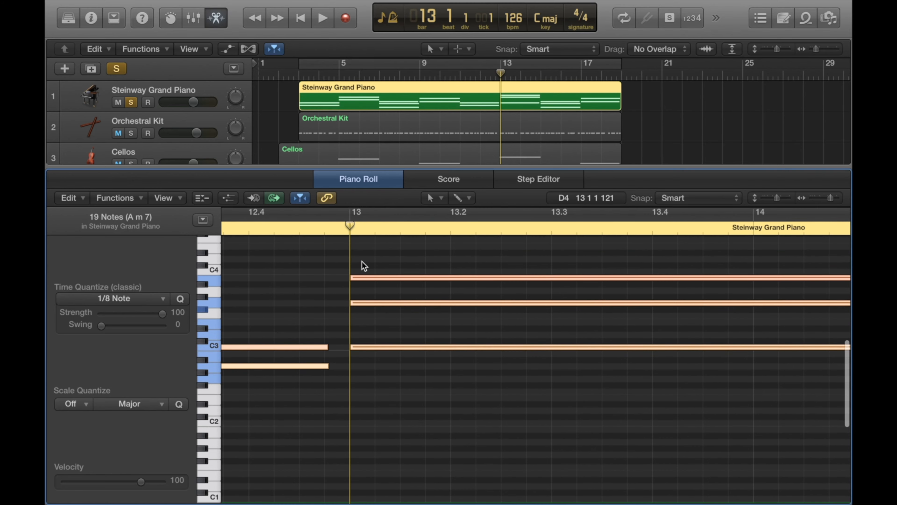
{"action": "key", "text": "super+Left"}
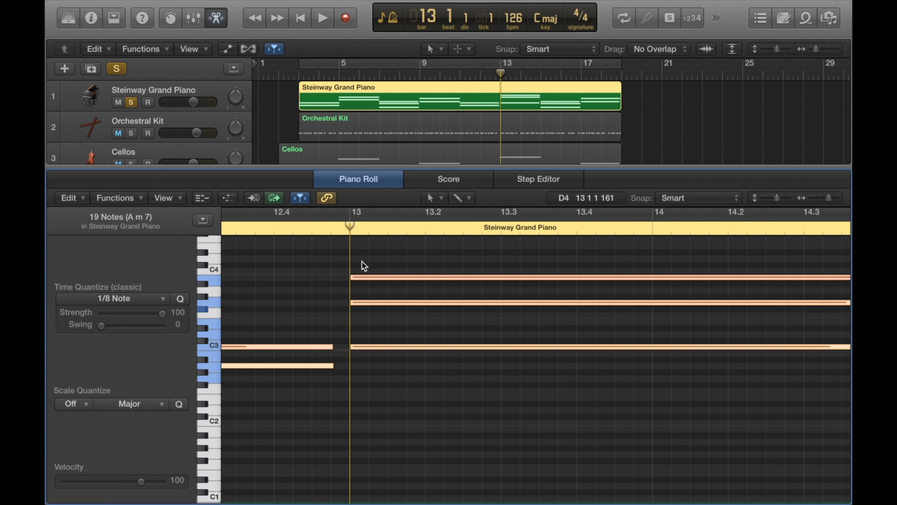
{"action": "left_click", "coordinate": [145, 297]}
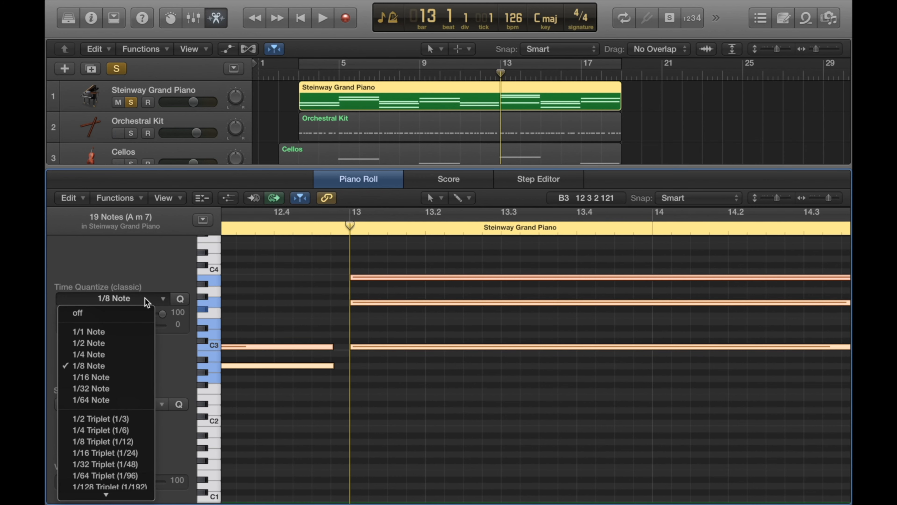
{"action": "left_click", "coordinate": [145, 297]}
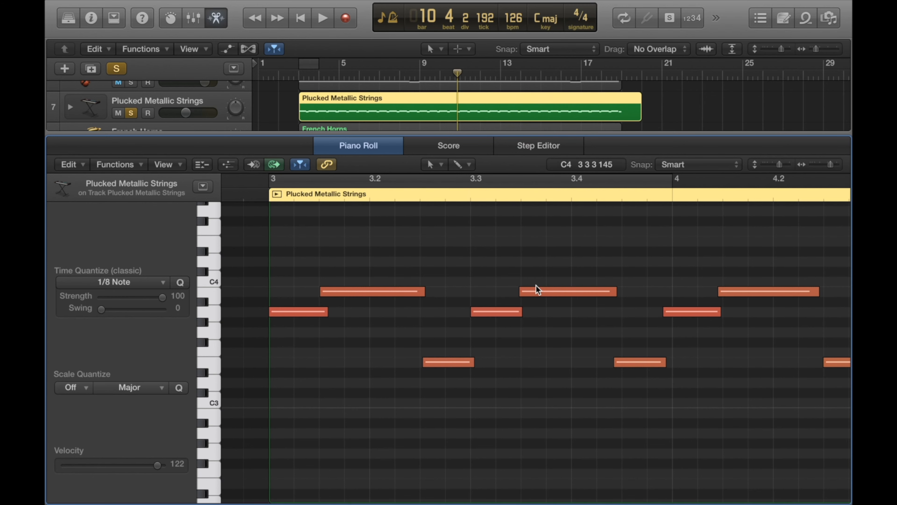
Play the Plucked Metallic Strings region from about bar 3 to bar 7 to hear its unquantized notes, and stop playback
{"action": "key", "text": "super+Left"}
{"action": "scroll", "coordinate": [434, 255], "scroll_direction": "left", "scroll_amount": 1}
{"action": "scroll", "coordinate": [434, 254], "scroll_direction": "left", "scroll_amount": 3}
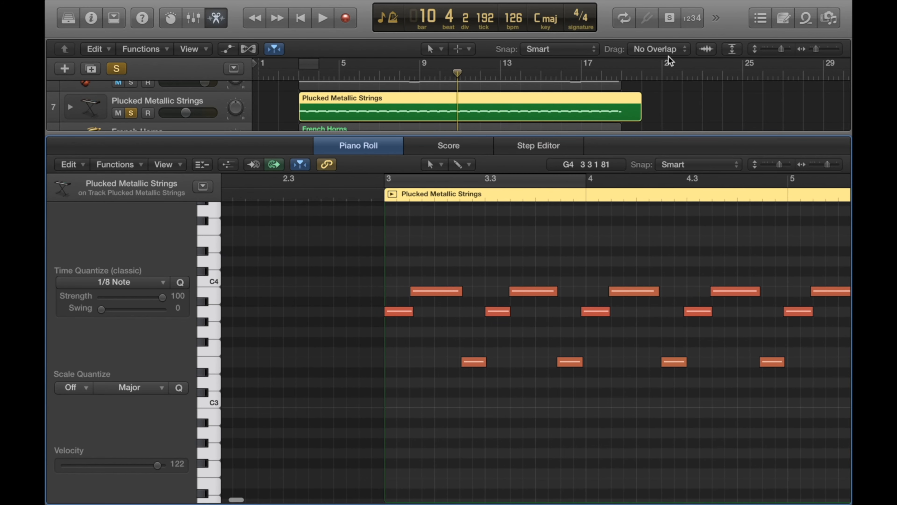
{"action": "left_click", "coordinate": [716, 18]}
{"action": "left_click", "coordinate": [725, 21]}
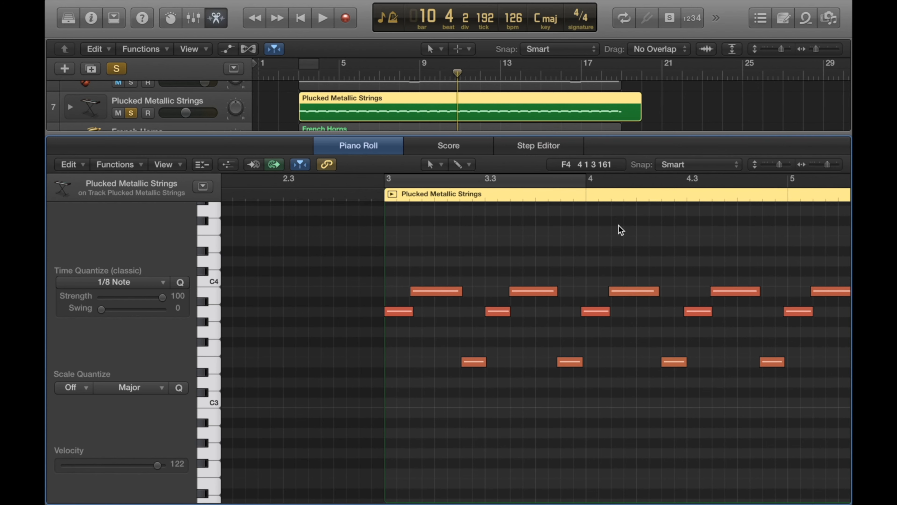
{"action": "left_click", "coordinate": [372, 192]}
{"action": "key", "text": "space"}
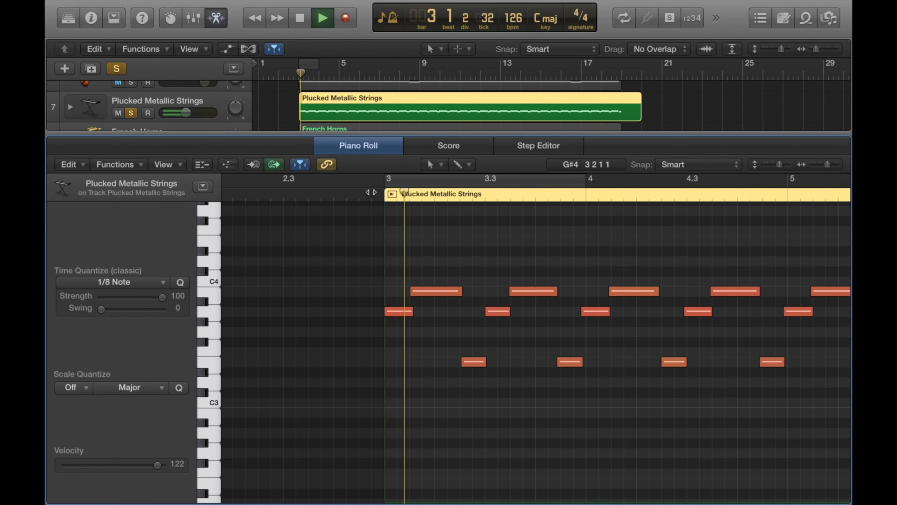
{"action": "key", "text": "super+Left"}
{"action": "key", "text": "super+Left"}
{"action": "scroll", "coordinate": [536, 311], "scroll_direction": "right", "scroll_amount": 4}
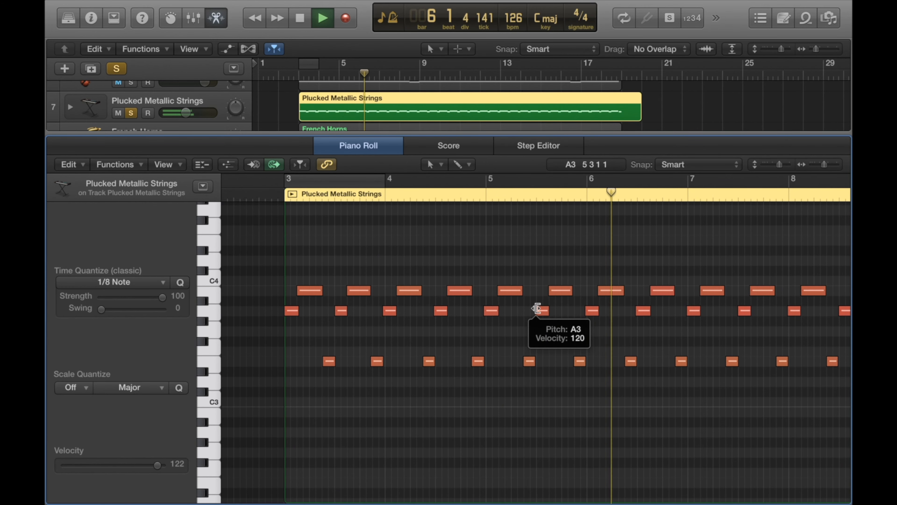
{"action": "key", "text": "space"}
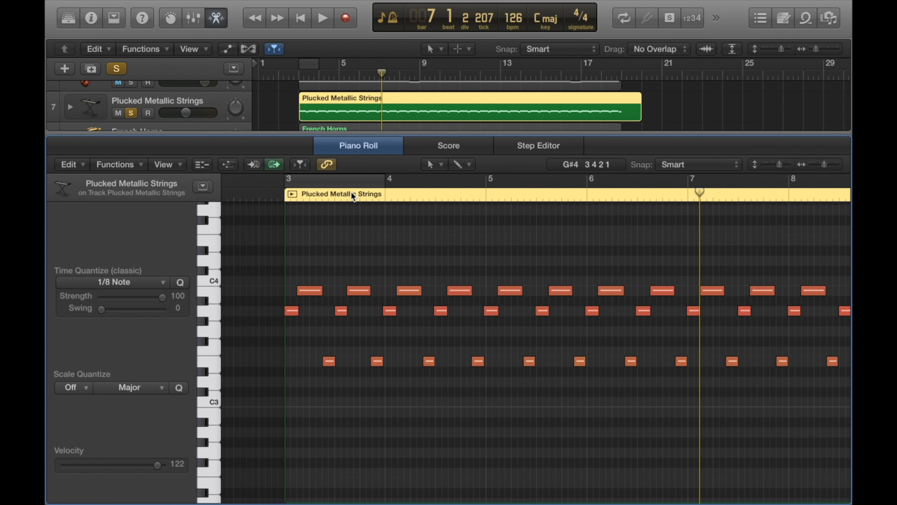
Move the playhead to beat 4 of bar 3 and audition the A3 notes nearest bars 3, 4 and 5 one by one
{"action": "left_click", "coordinate": [359, 192]}
{"action": "key", "text": "super+Right"}
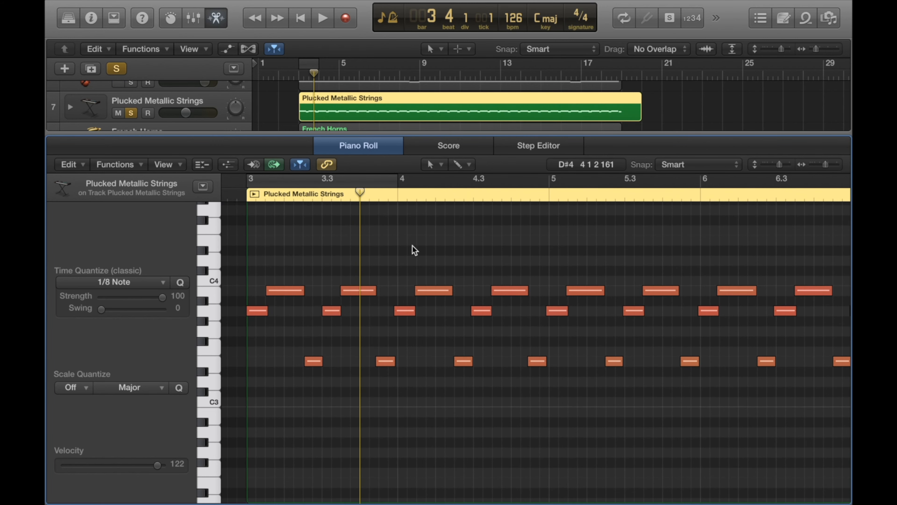
{"action": "scroll", "coordinate": [412, 246], "scroll_direction": "left", "scroll_amount": 4}
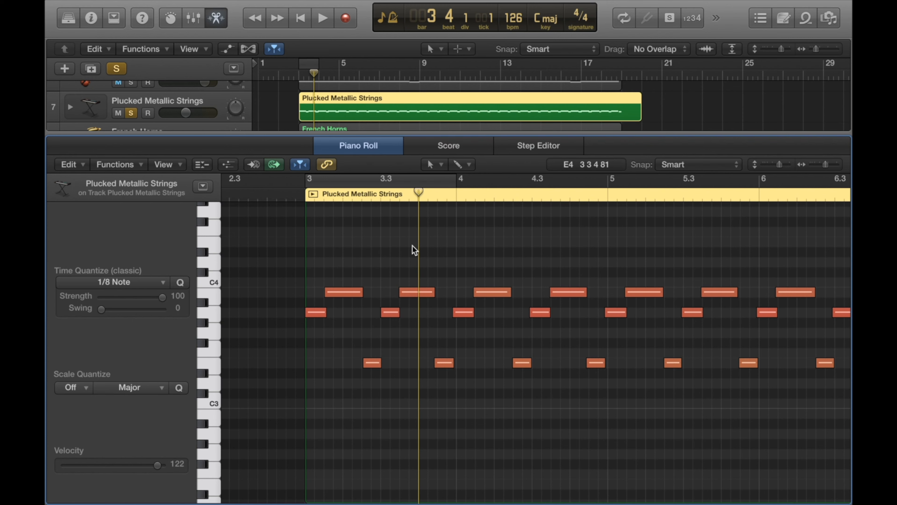
{"action": "left_click", "coordinate": [317, 312]}
{"action": "left_click", "coordinate": [459, 311]}
{"action": "left_click", "coordinate": [613, 313]}
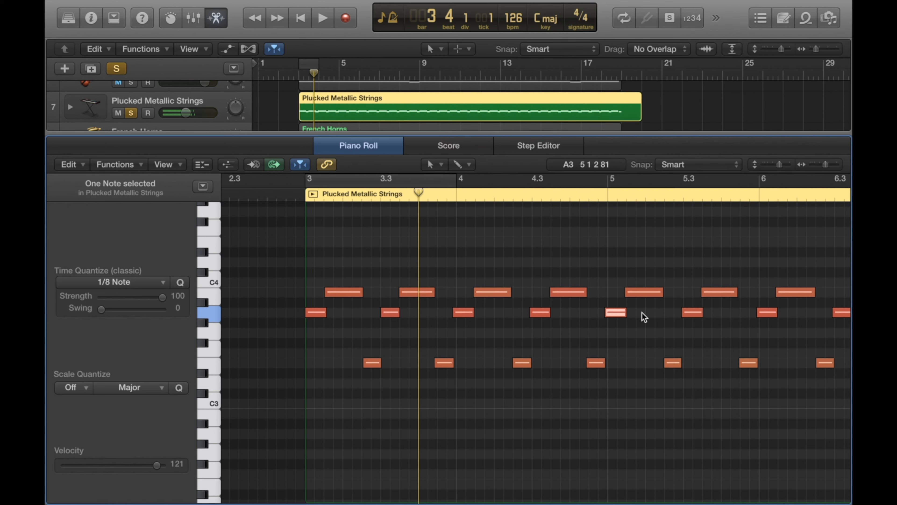
Select the four A3 notes nearest bars 3, 4, 5 and 6, quantize them to 1/8 Note, and clear the selection
{"action": "left_click", "coordinate": [766, 313]}
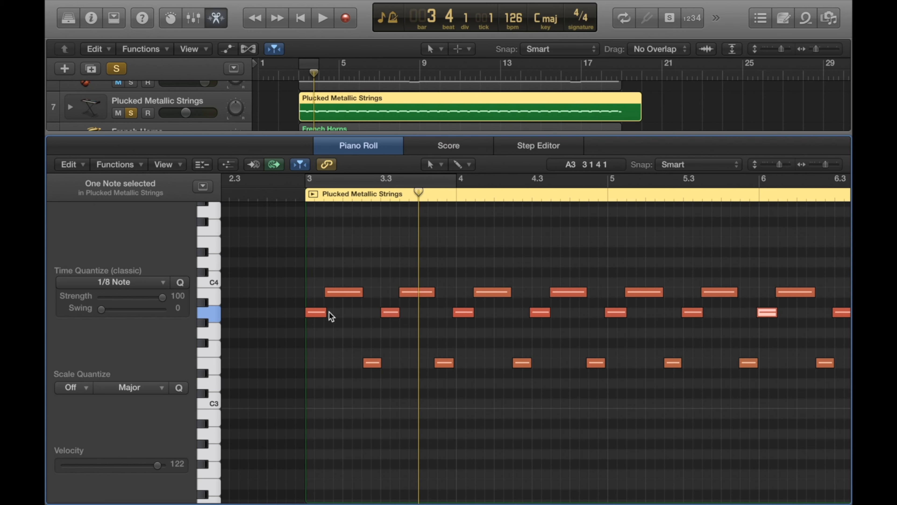
{"action": "left_click", "coordinate": [320, 312], "text": "shift"}
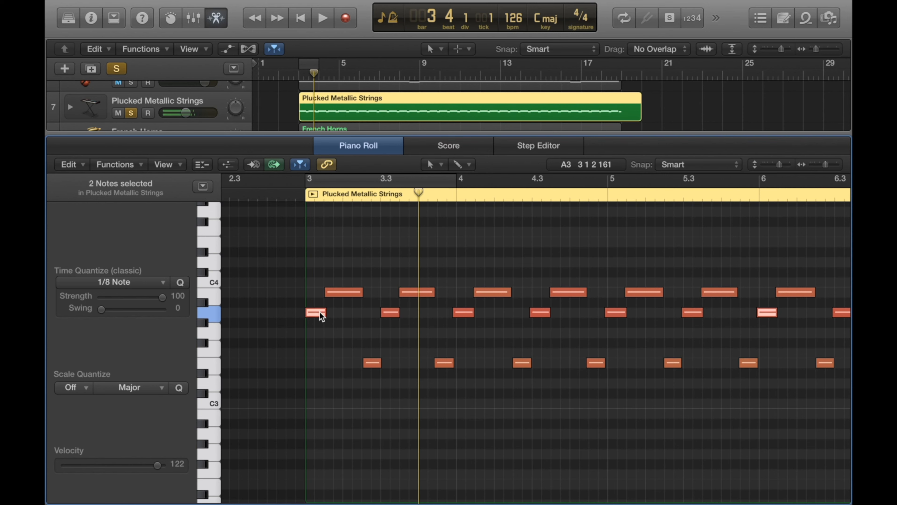
{"action": "left_click", "coordinate": [465, 313], "text": "shift"}
{"action": "left_click", "coordinate": [613, 311], "text": "shift"}
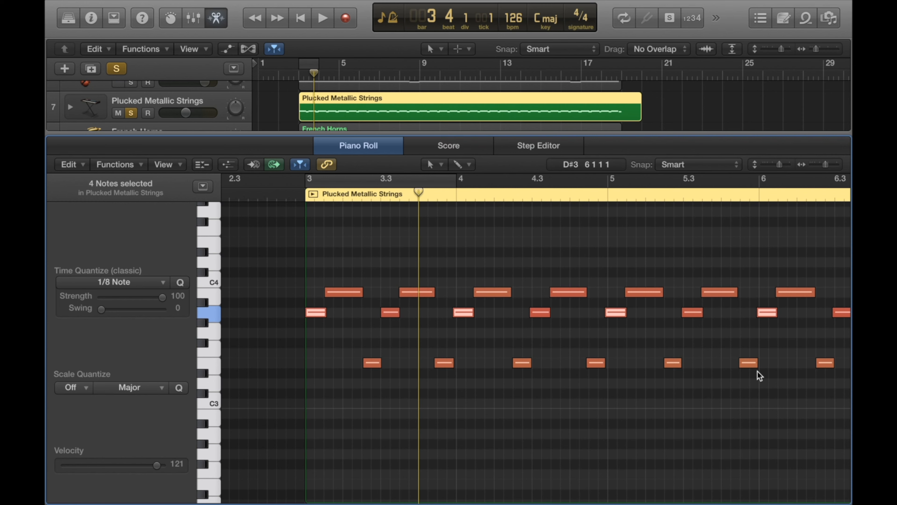
{"action": "key", "text": "q"}
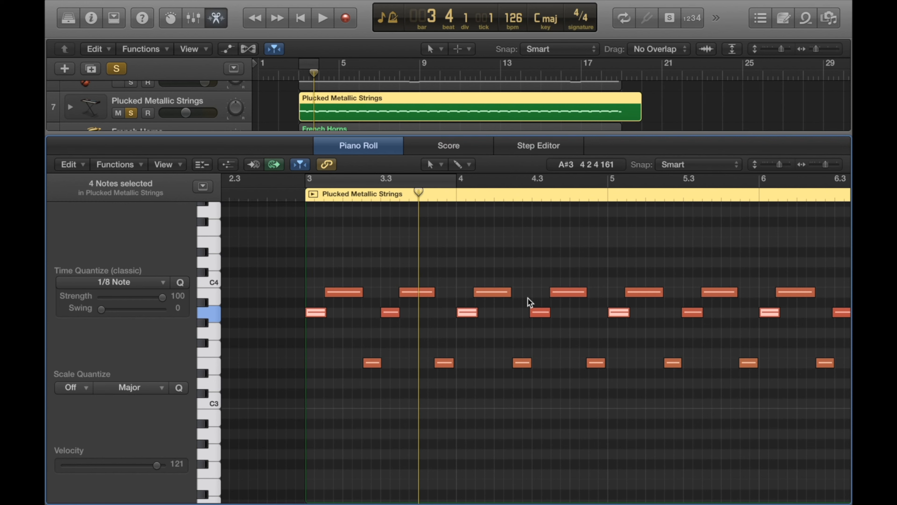
{"action": "left_click", "coordinate": [453, 215]}
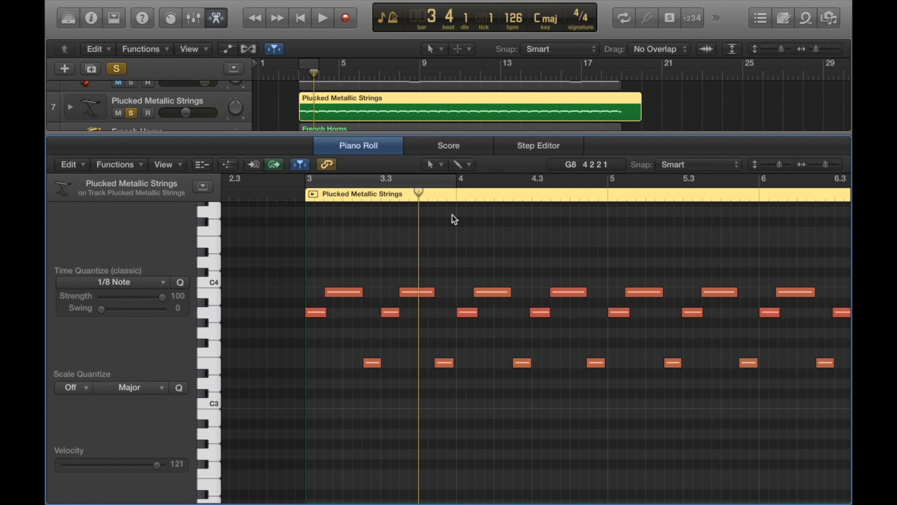
{"action": "left_click", "coordinate": [148, 283]}
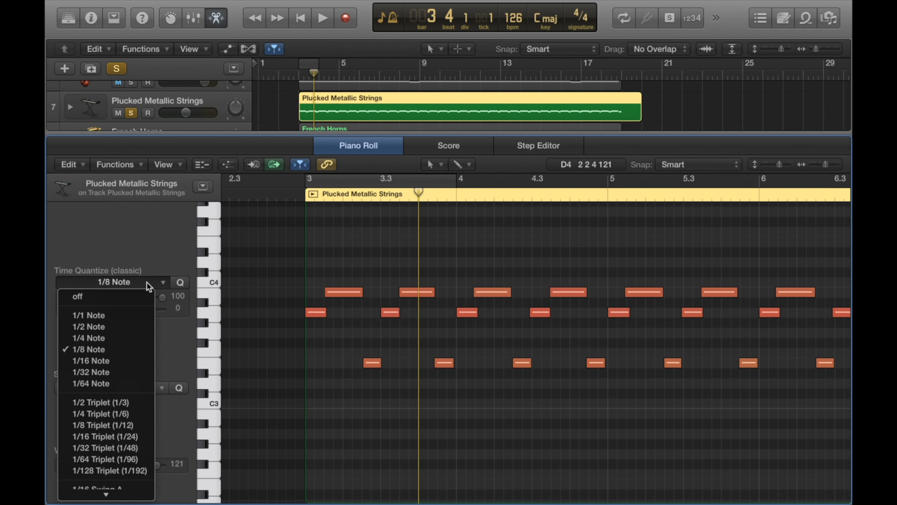
{"action": "left_click", "coordinate": [146, 284]}
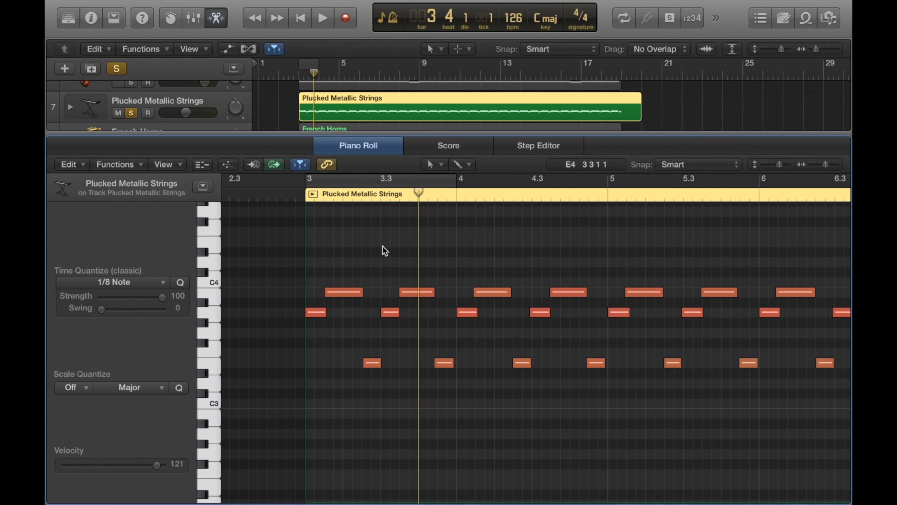
Activate the cycle range from bar 3 to bar 4 to mark out a single bar
{"action": "left_click", "coordinate": [344, 182]}
{"action": "mouse_move", "coordinate": [453, 182]}
{"action": "left_mouse_down"}
{"action": "mouse_move", "coordinate": [476, 196]}
{"action": "mouse_move", "coordinate": [459, 196]}
{"action": "left_mouse_up"}
{"action": "key", "text": "super+Right"}
{"action": "key", "text": "super+Right"}
{"action": "key", "text": "super+Right"}
{"action": "scroll", "coordinate": [399, 196], "scroll_direction": "left", "scroll_amount": 5}
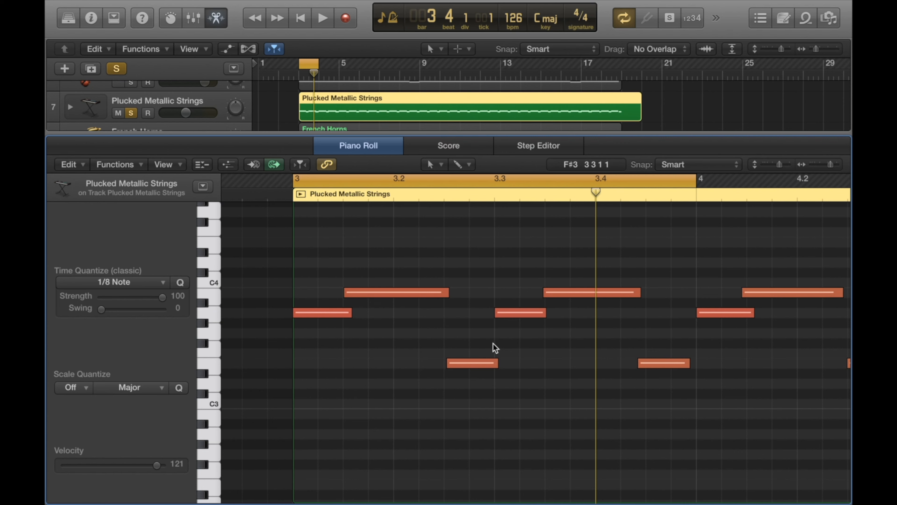
Move the playhead through beats 2, 3 and 4 of bar 3 to examine the quarter-note positions
{"action": "left_click", "coordinate": [394, 195]}
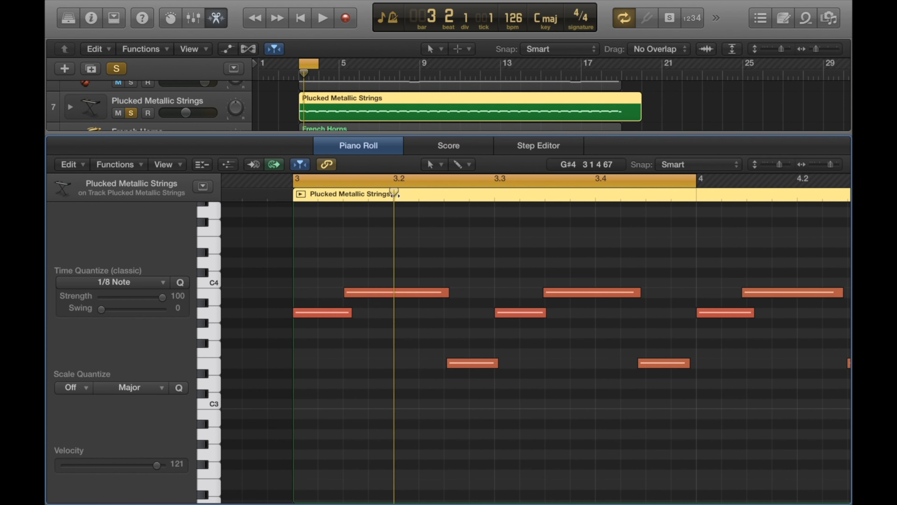
{"action": "left_click", "coordinate": [498, 195]}
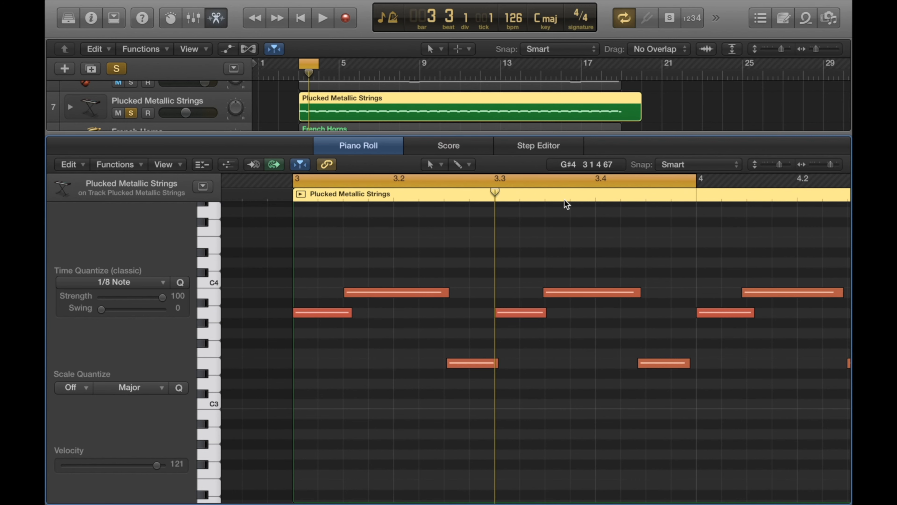
{"action": "left_click", "coordinate": [595, 197]}
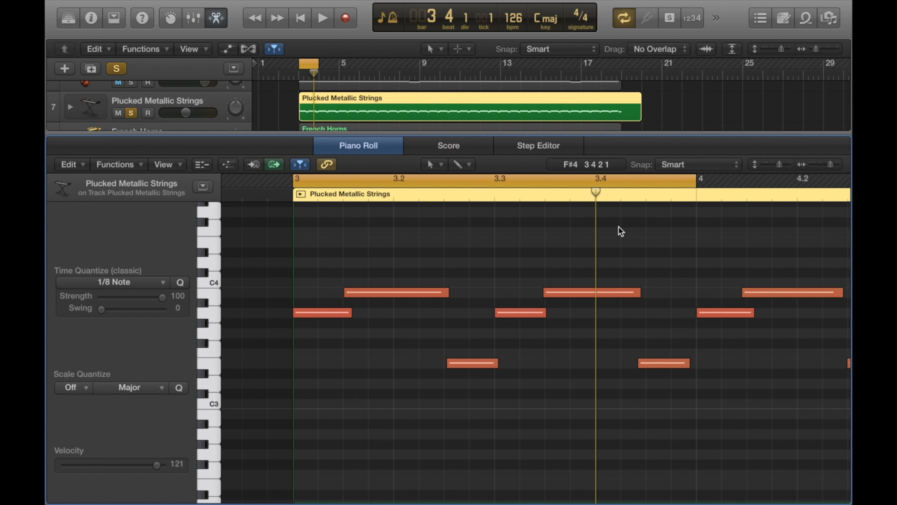
Examine the finer divisions of bar 3 by placing the playhead on its eighth- and sixteenth-note lines and on beats 2 and 3
{"action": "left_click", "coordinate": [394, 195]}
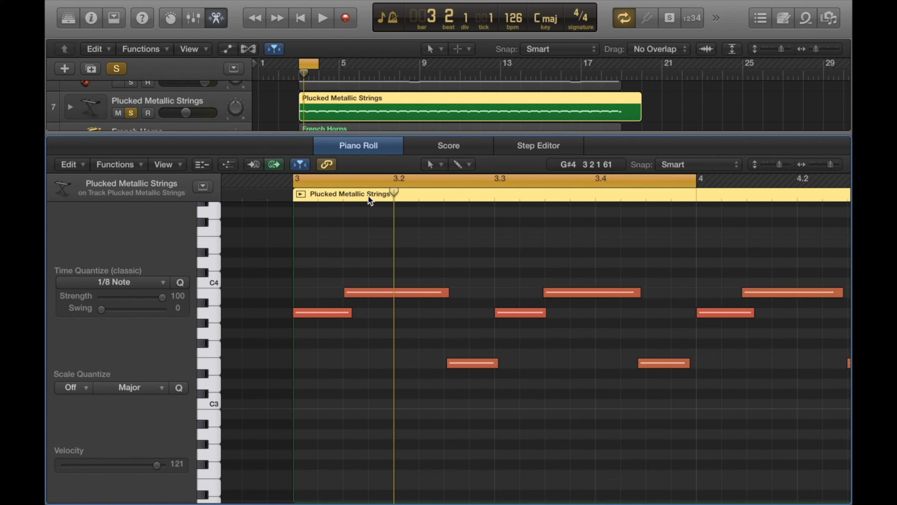
{"action": "left_click", "coordinate": [343, 195]}
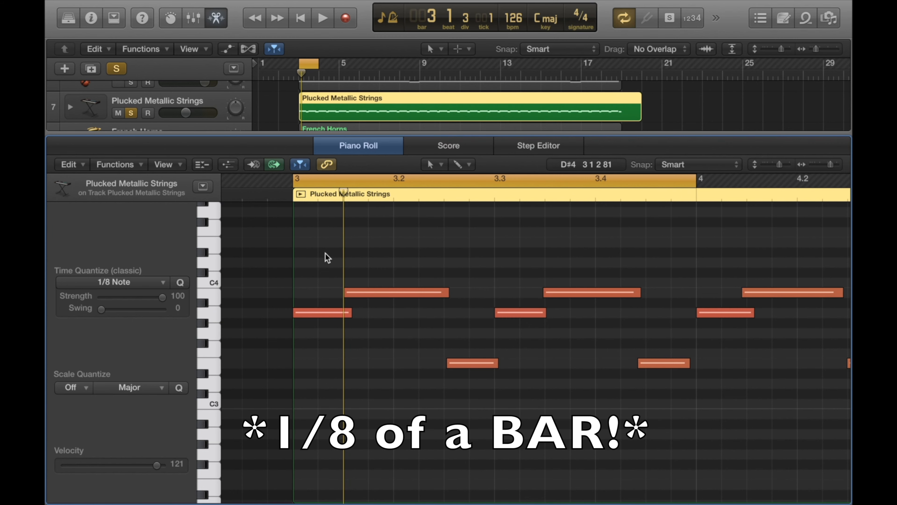
{"action": "left_click", "coordinate": [318, 196]}
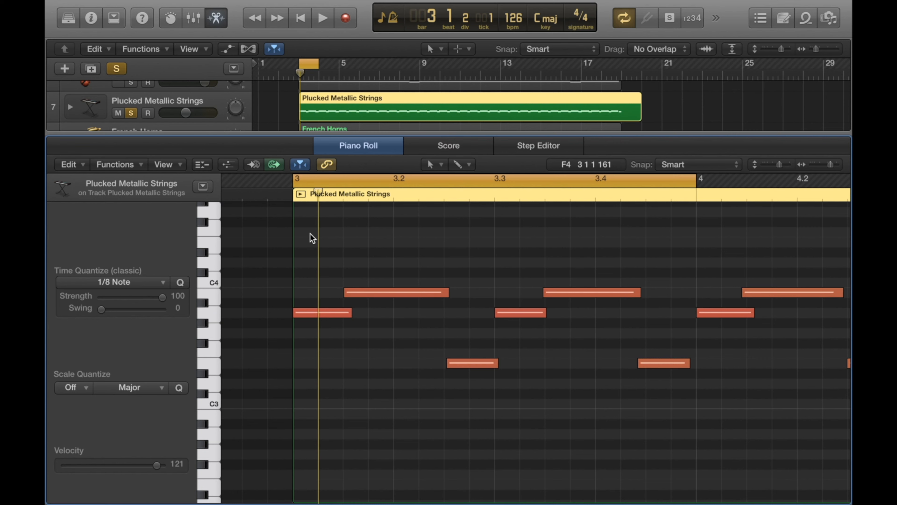
{"action": "left_click", "coordinate": [342, 196]}
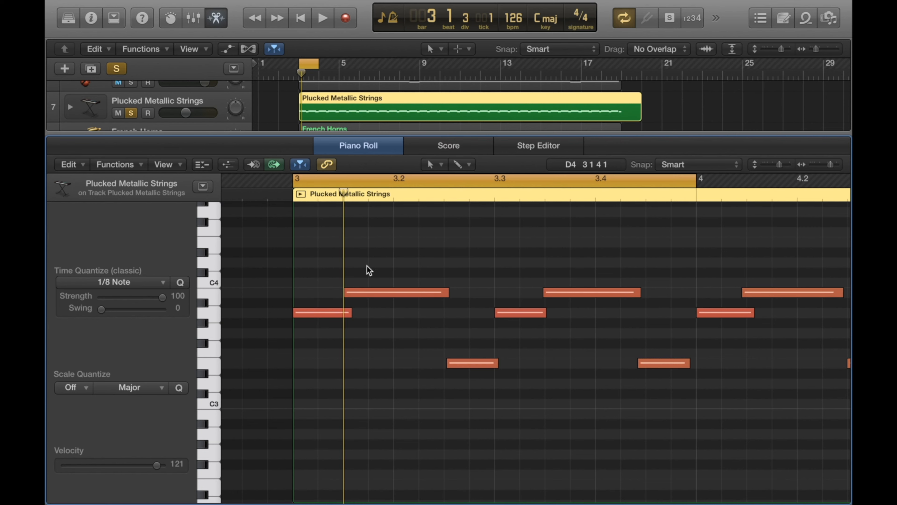
{"action": "left_click", "coordinate": [394, 196]}
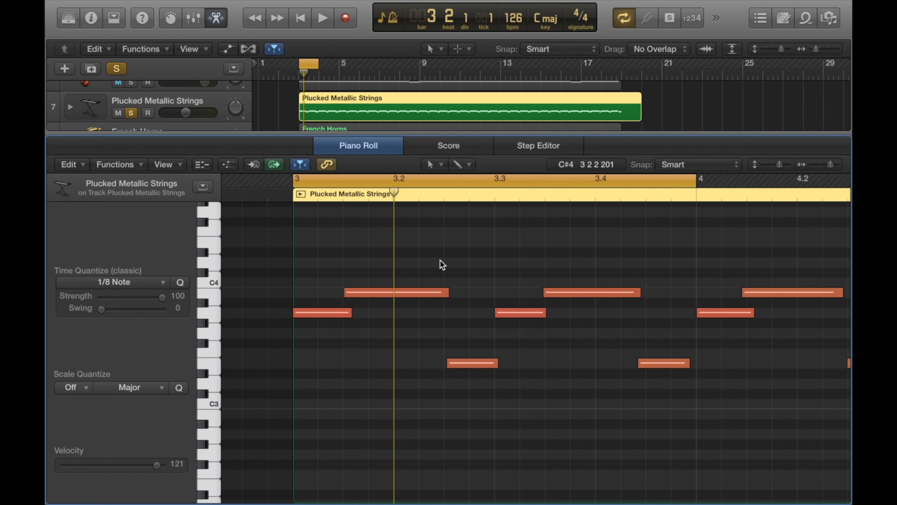
{"action": "left_click", "coordinate": [494, 198]}
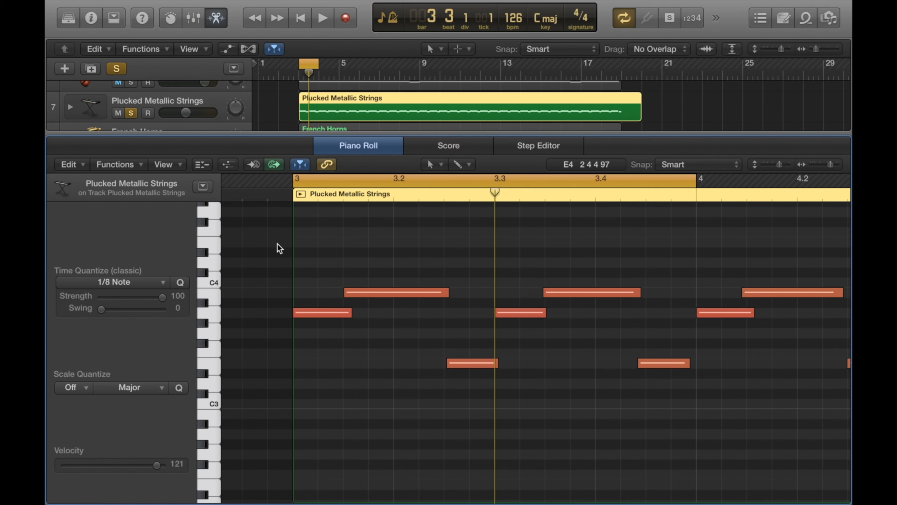
Review the available Time Quantize values and compare them with beats 2, 3 and 4 of bar 3 using the playhead
{"action": "left_click", "coordinate": [132, 284]}
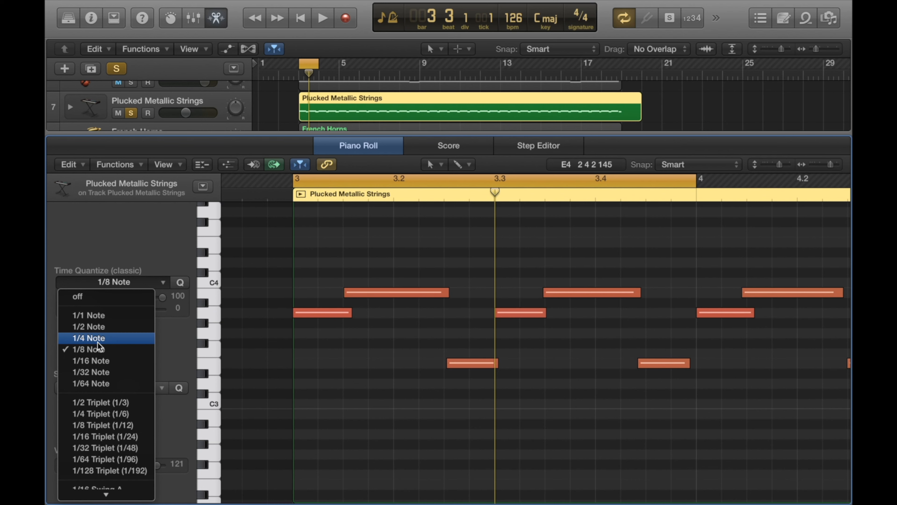
{"action": "left_click", "coordinate": [394, 192]}
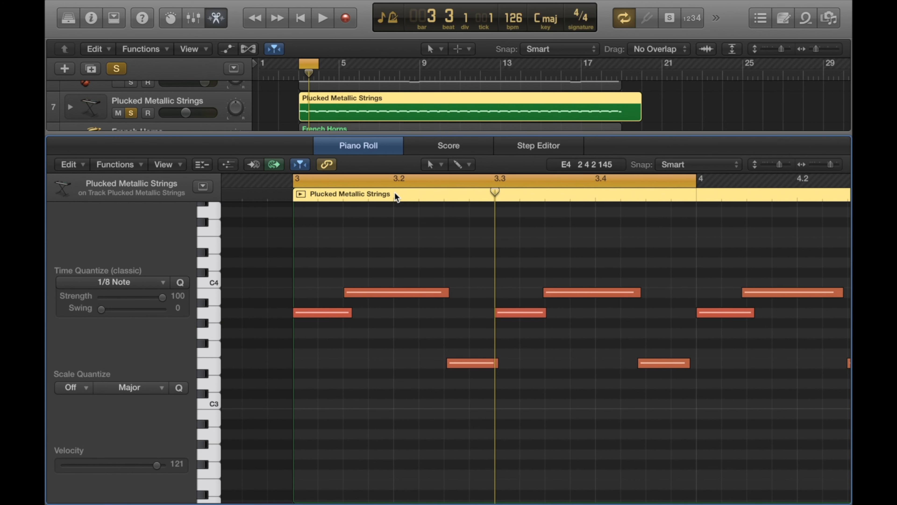
{"action": "left_click", "coordinate": [394, 196]}
{"action": "left_click", "coordinate": [494, 200]}
{"action": "left_click", "coordinate": [597, 196]}
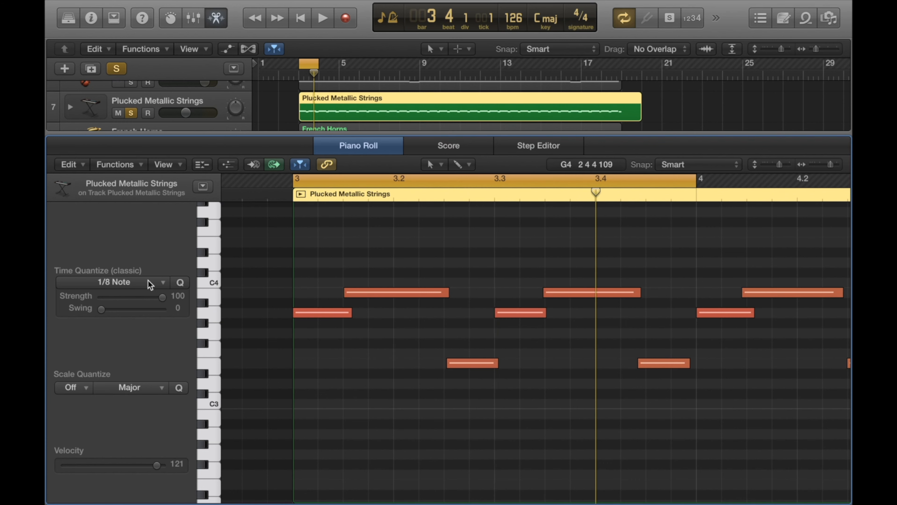
Try quantizing the six notes of bar 3 to 1/1 Note, and undo it
{"action": "left_click", "coordinate": [139, 282]}
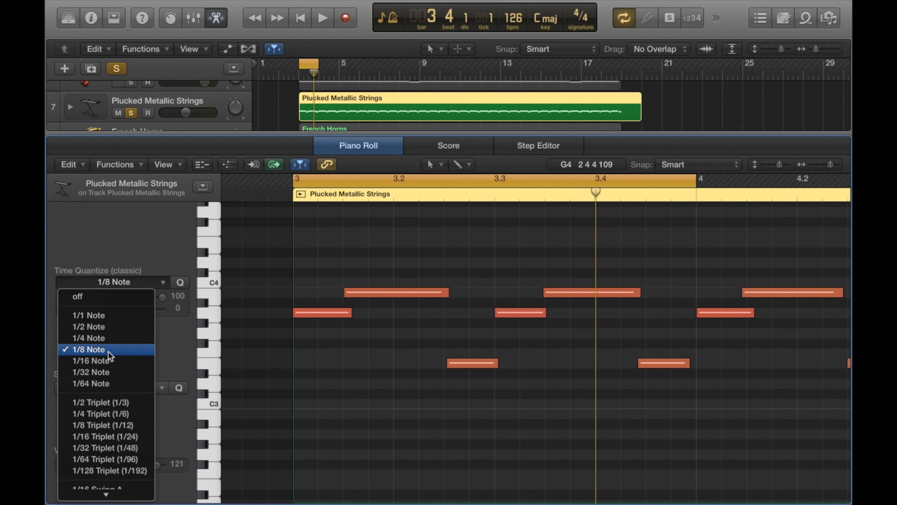
{"action": "left_click", "coordinate": [106, 319]}
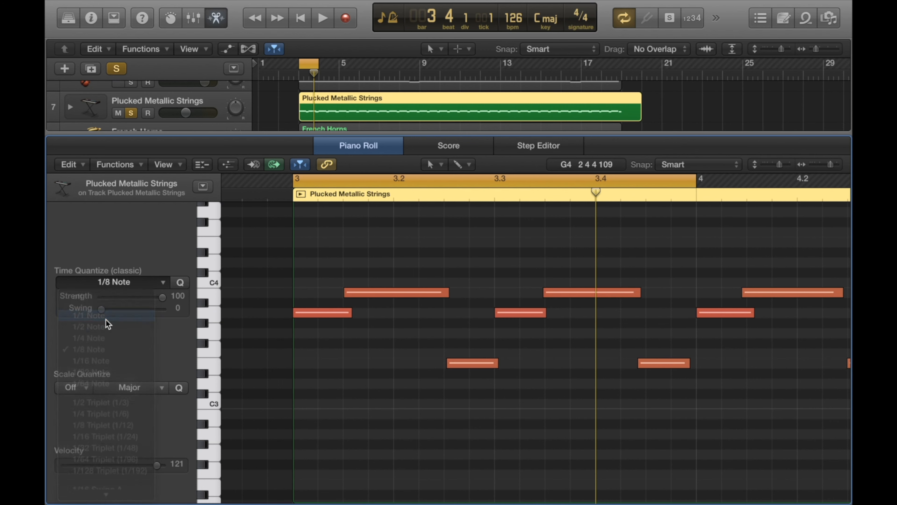
{"action": "left_click_drag", "start_coordinate": [672, 408], "coordinate": [304, 222]}
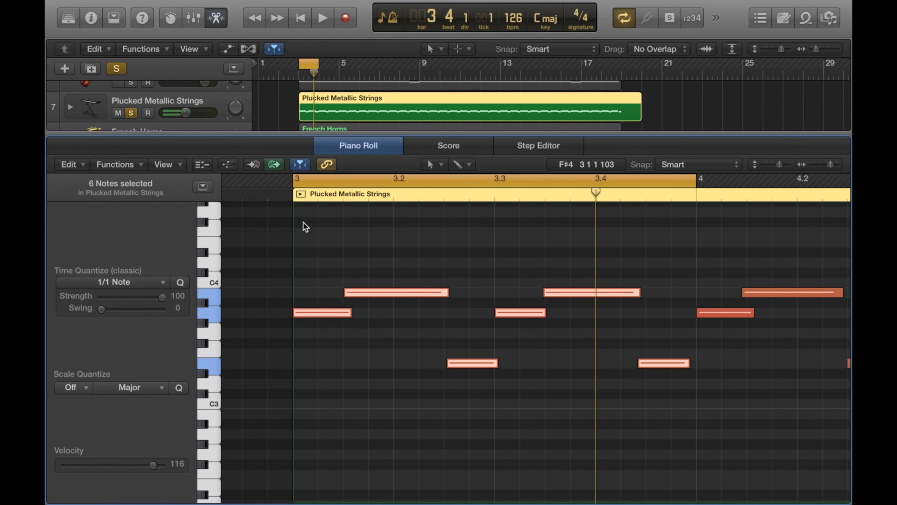
{"action": "key", "text": "q"}
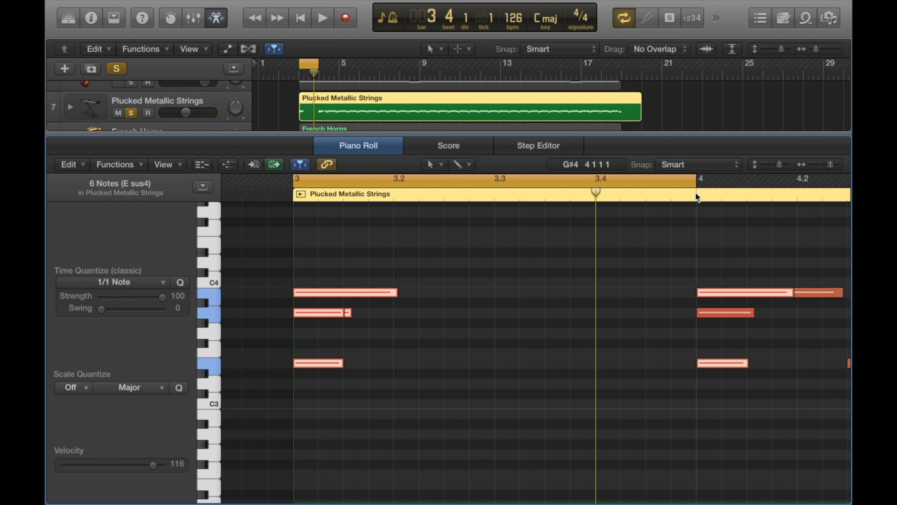
{"action": "key", "text": "super+z"}
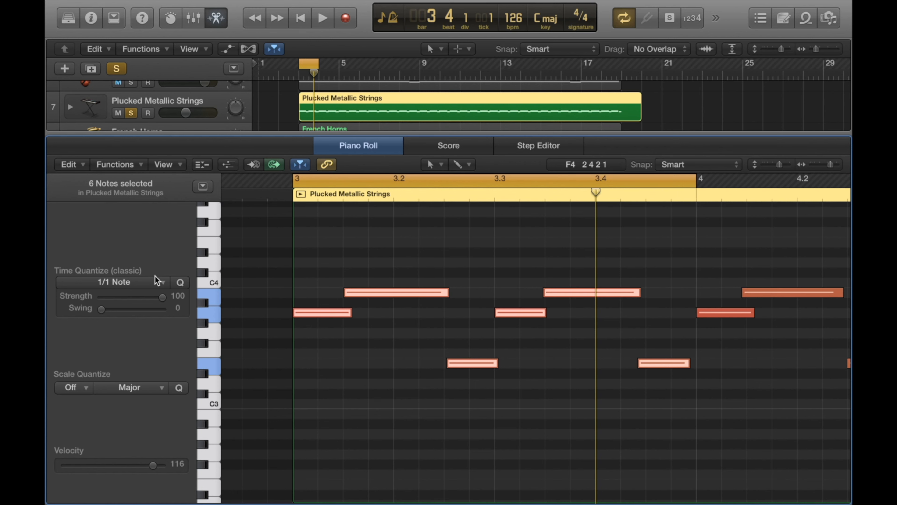
Try quantizing the six notes of bar 3 to 1/8 Note, check the last note against position 3 4 3, and undo it
{"action": "left_click", "coordinate": [138, 283]}
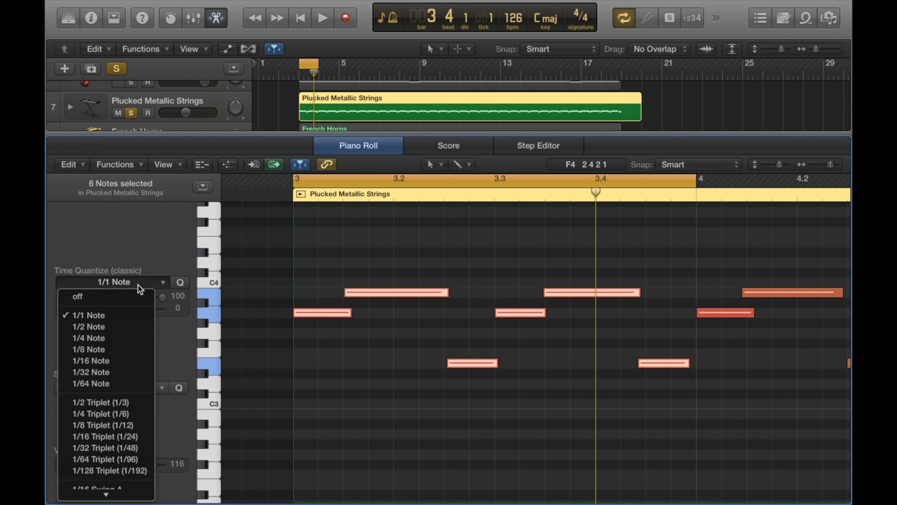
{"action": "left_click", "coordinate": [103, 349]}
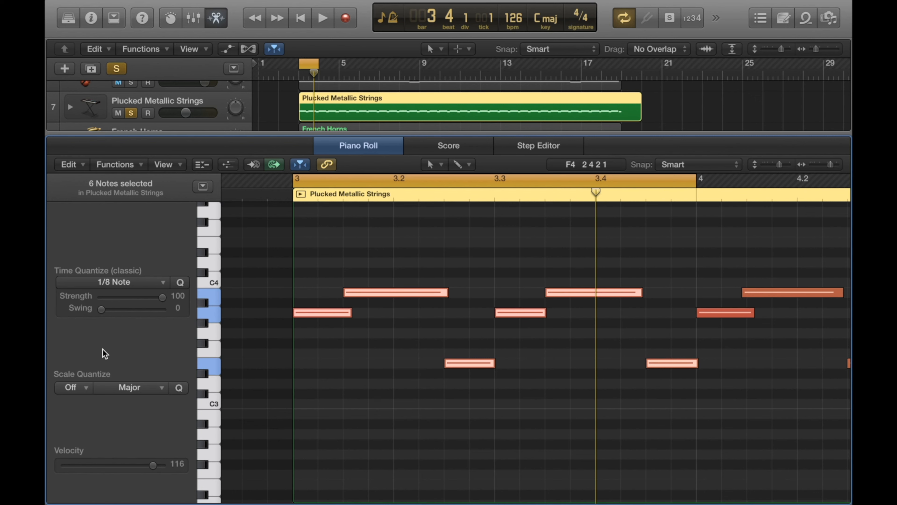
{"action": "left_click", "coordinate": [125, 284]}
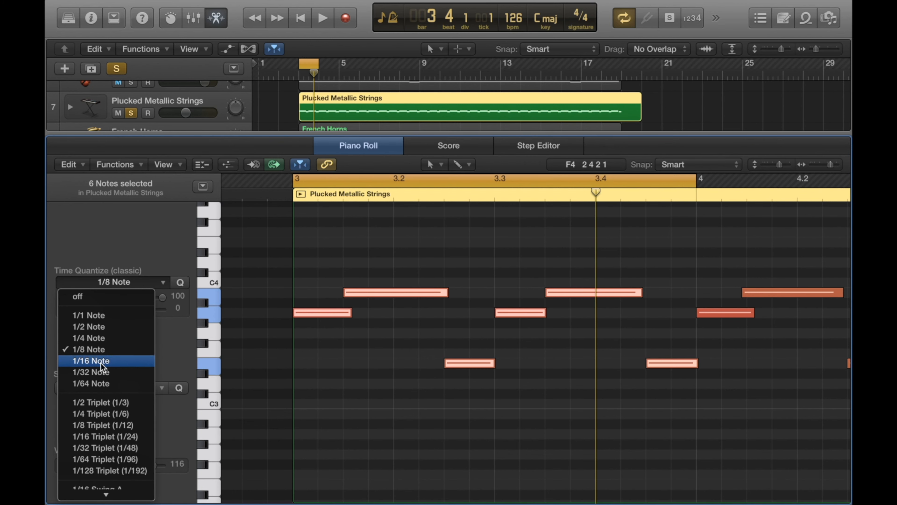
{"action": "left_click", "coordinate": [506, 426]}
{"action": "left_click", "coordinate": [642, 200]}
{"action": "left_click", "coordinate": [643, 216]}
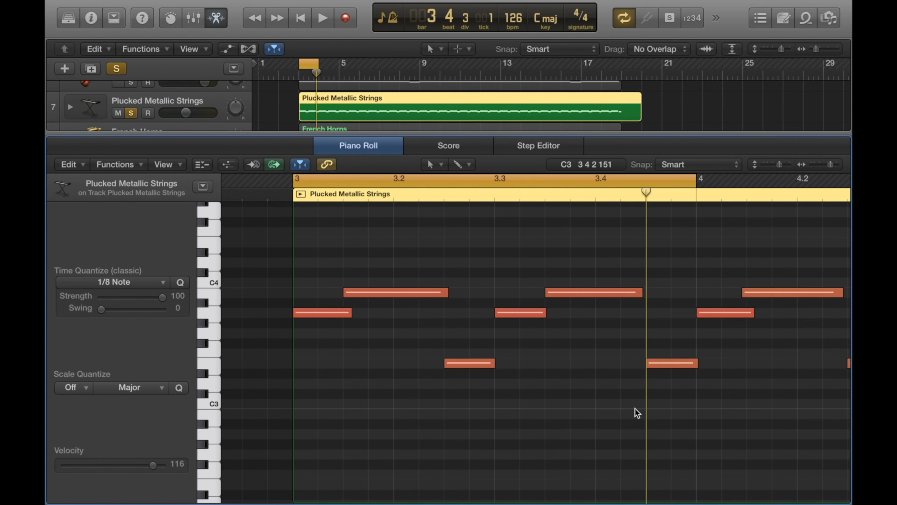
{"action": "key", "text": "super+z"}
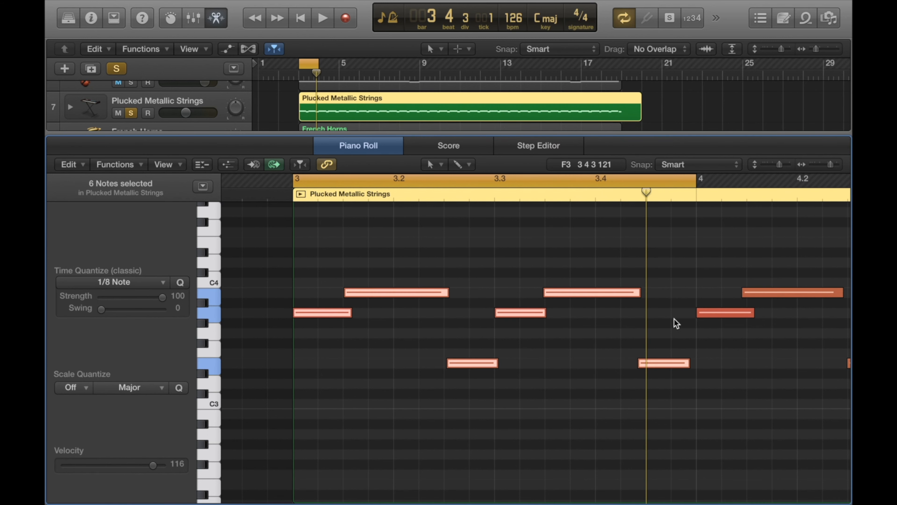
Select the last note of bar 3 and compare its start with the grid lines at 3 4 3 and 3 4 4 using the playhead
{"action": "left_click", "coordinate": [634, 233]}
{"action": "key", "text": "super+Right"}
{"action": "key", "text": "super+Right"}
{"action": "key", "text": "super+Right"}
{"action": "key", "text": "super+Right"}
{"action": "key", "text": "super+Right"}
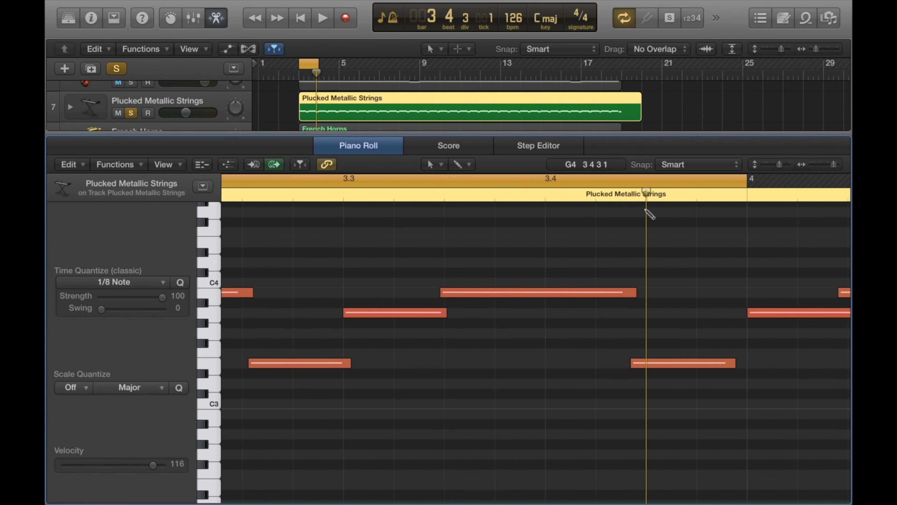
{"action": "left_click", "coordinate": [638, 366]}
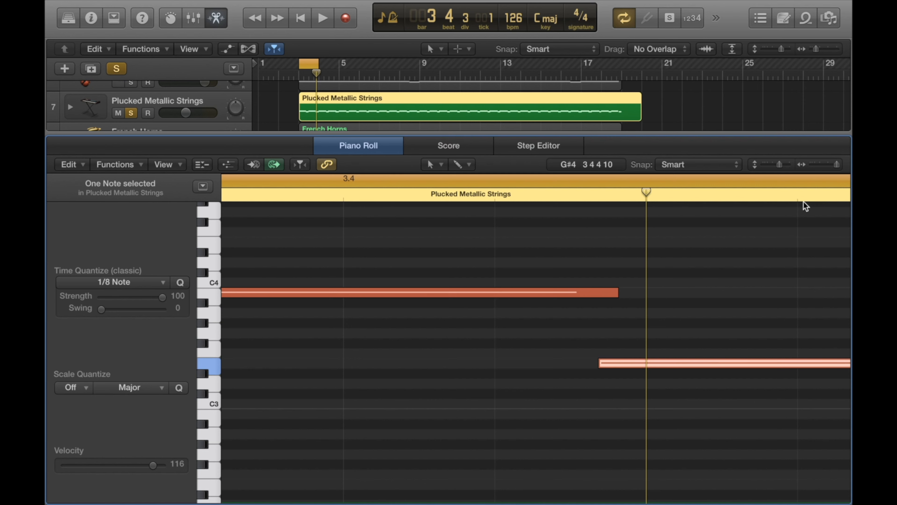
{"action": "left_click", "coordinate": [797, 199]}
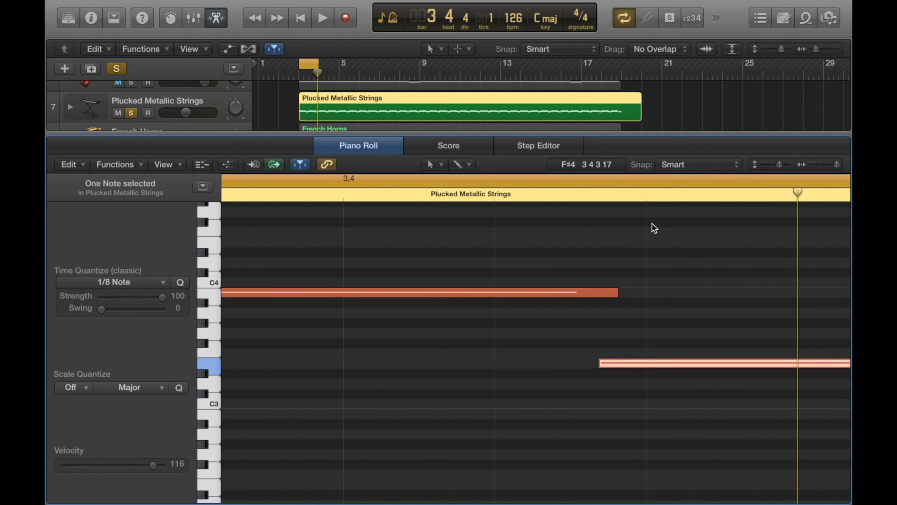
{"action": "left_click", "coordinate": [646, 194]}
{"action": "key", "text": "super+Left"}
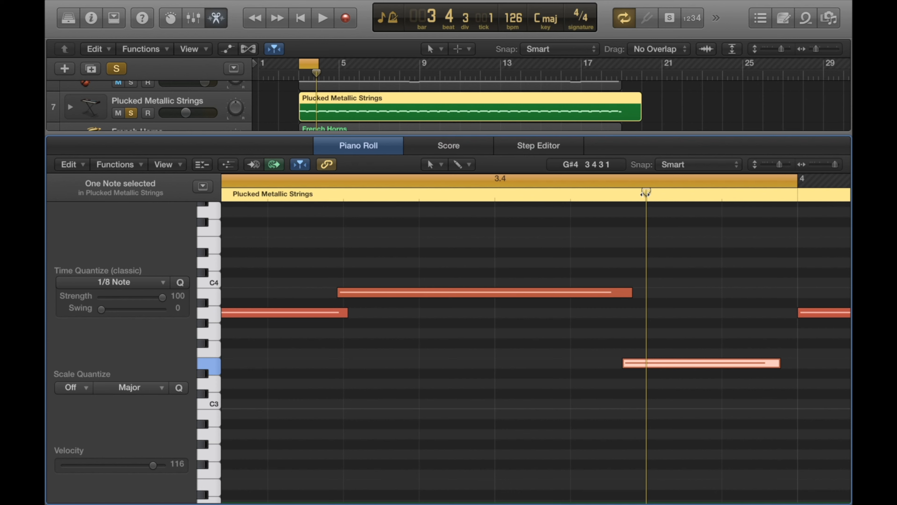
Try quantizing the last note of bar 3 to 1/16 Note, and undo it
{"action": "left_click", "coordinate": [147, 281]}
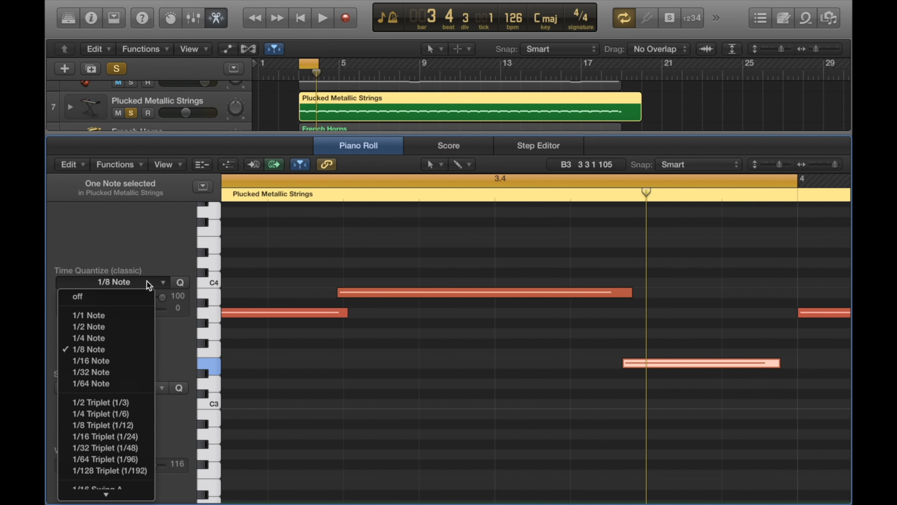
{"action": "left_click", "coordinate": [100, 359]}
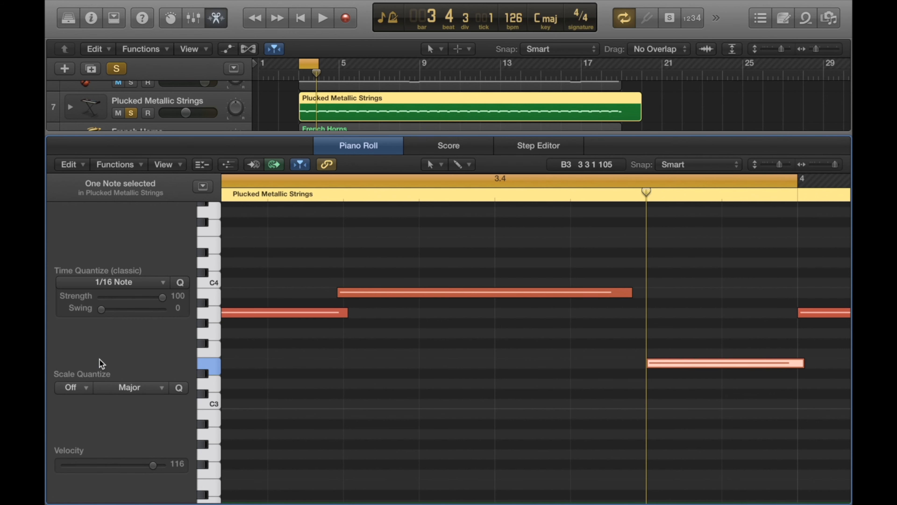
{"action": "key", "text": "super+z"}
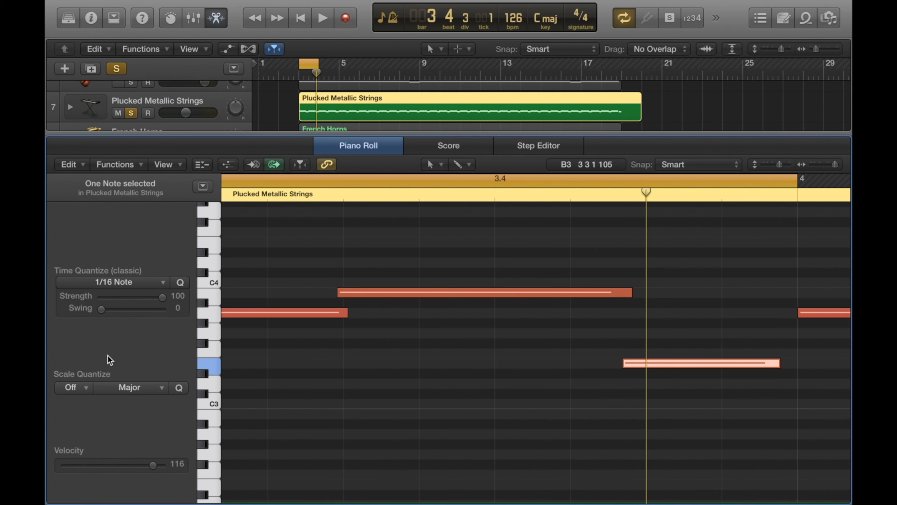
Try quantizing the last note of bar 3 to 1/32 Note, undo it, and deselect the note
{"action": "left_click", "coordinate": [109, 282]}
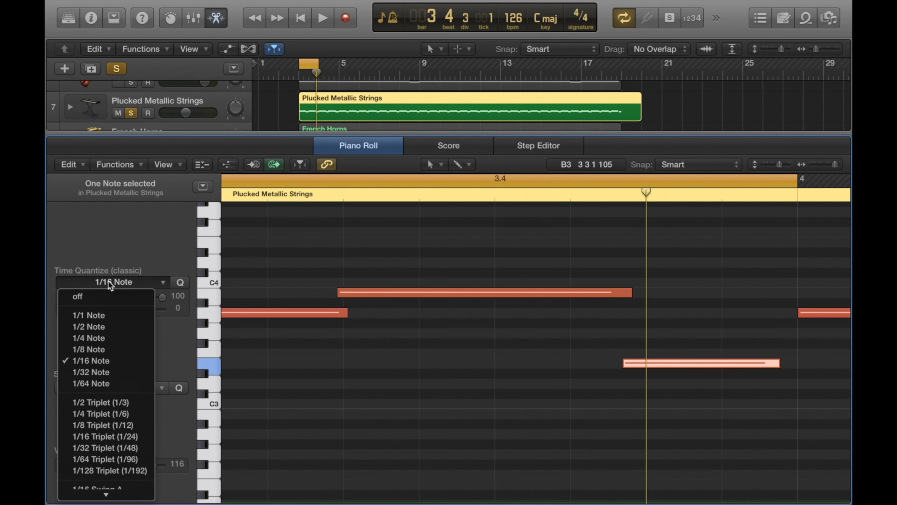
{"action": "left_click", "coordinate": [89, 371]}
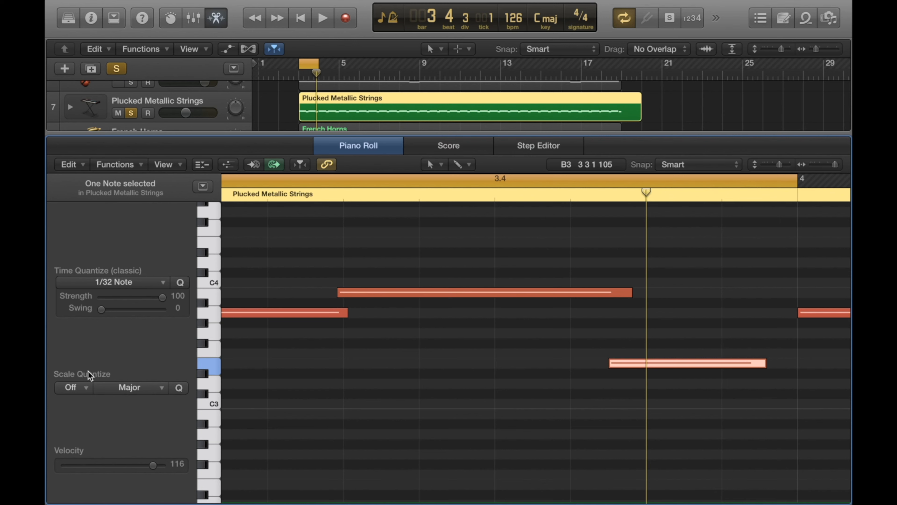
{"action": "key", "text": "super+z"}
{"action": "left_click", "coordinate": [303, 260]}
{"action": "key", "text": "super+Left"}
{"action": "key", "text": "super+Left"}
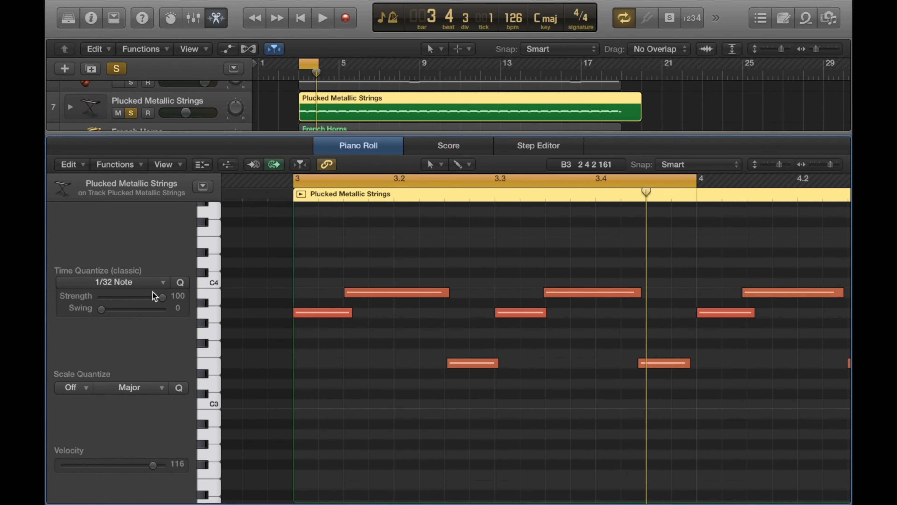
Quantize the six notes of bar 3 to 1/8 Note and deselect them
{"action": "left_click", "coordinate": [139, 283]}
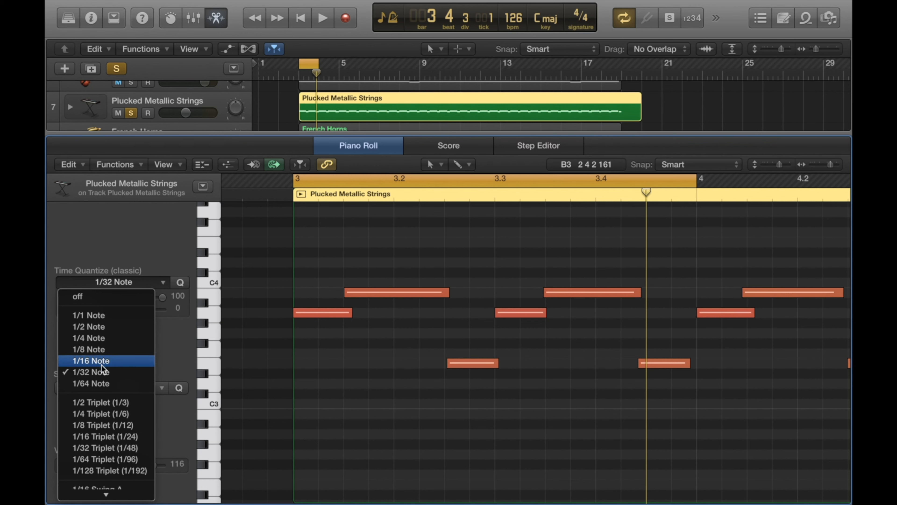
{"action": "left_click", "coordinate": [89, 354]}
{"action": "left_click_drag", "start_coordinate": [662, 422], "coordinate": [304, 231]}
{"action": "key", "text": "q"}
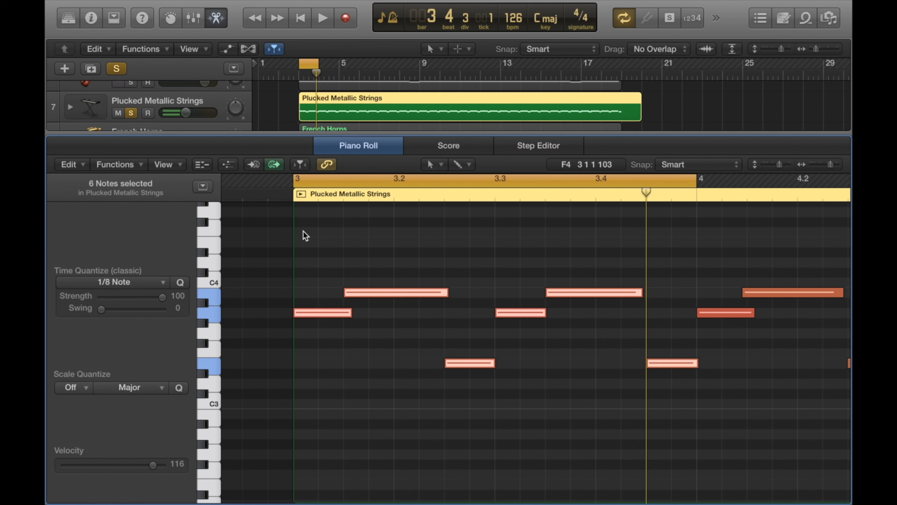
{"action": "left_click", "coordinate": [366, 355]}
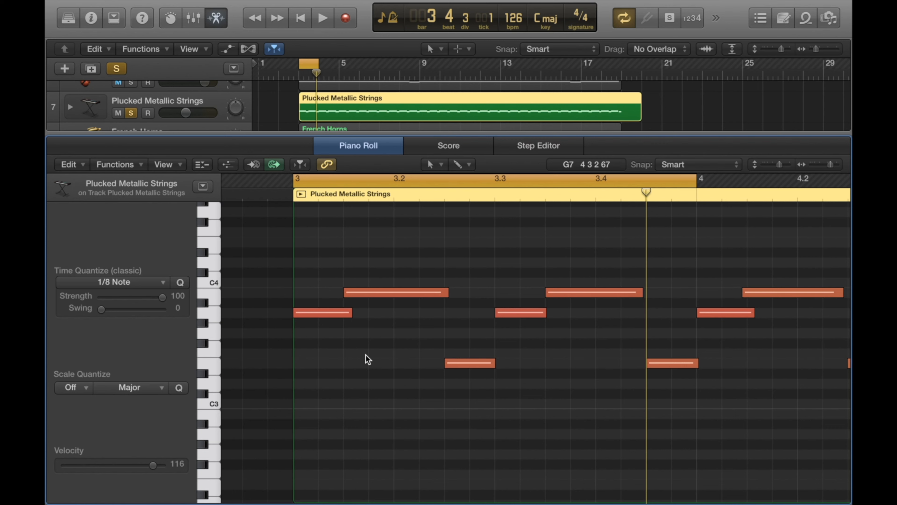
Examine the triplet and swing options among the Time Quantize values
{"action": "left_click", "coordinate": [147, 283]}
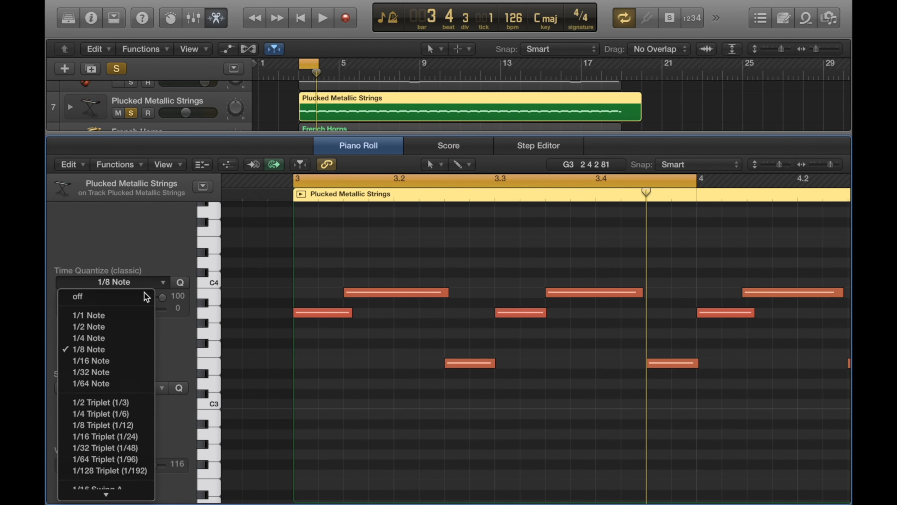
{"action": "mouse_move", "coordinate": [108, 493]}
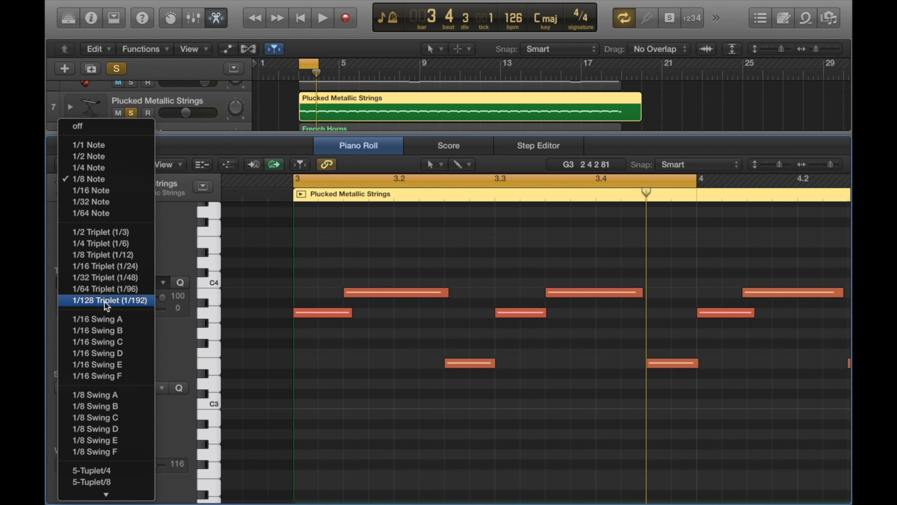
{"action": "left_click", "coordinate": [173, 343]}
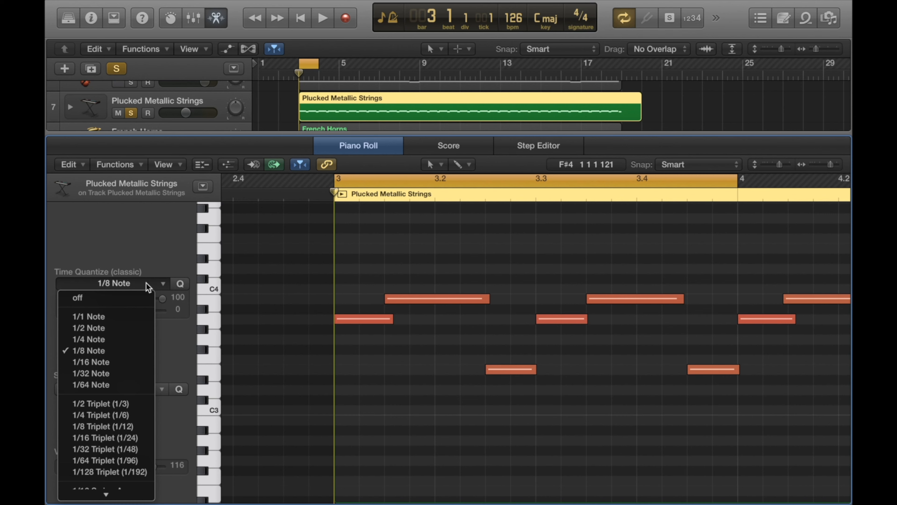
Quantize the six notes of bar 3 to 1/8 Swing E and play the bar to hear the swing
{"action": "mouse_move", "coordinate": [115, 496]}
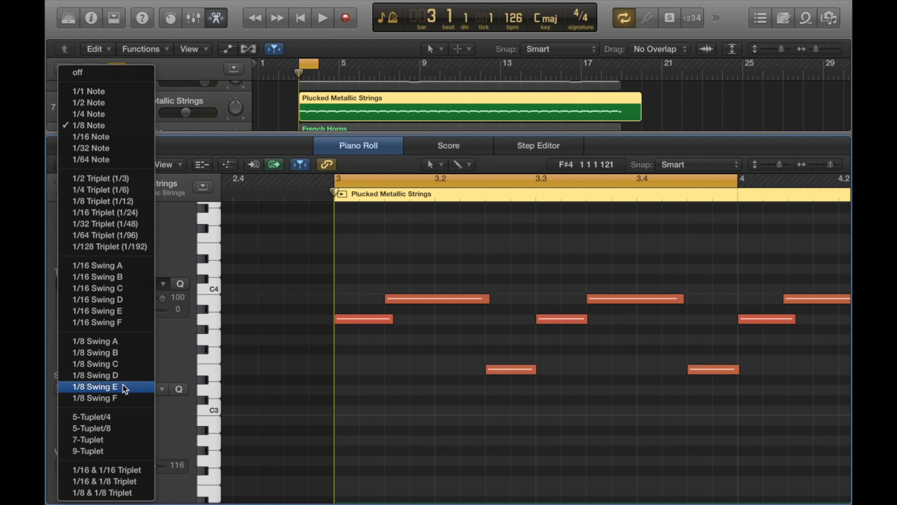
{"action": "left_click", "coordinate": [106, 386]}
{"action": "left_click_drag", "start_coordinate": [696, 401], "coordinate": [339, 268]}
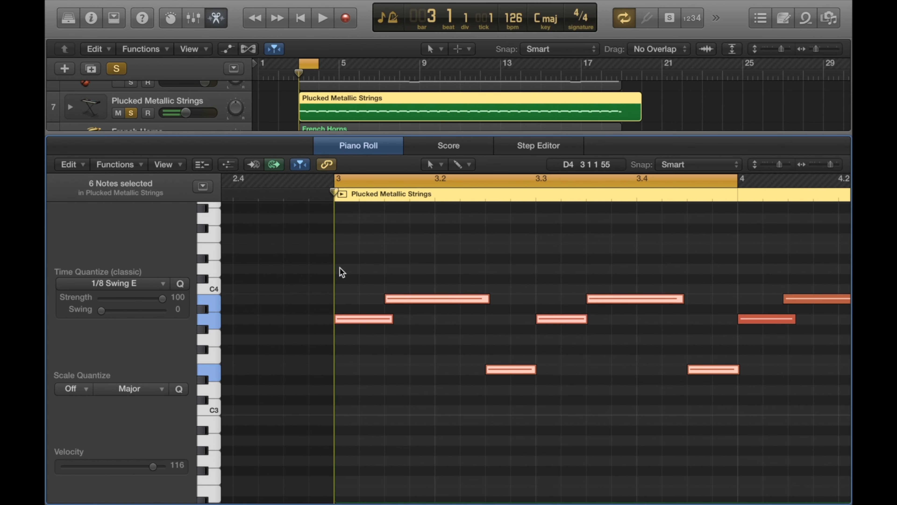
{"action": "key", "text": "q"}
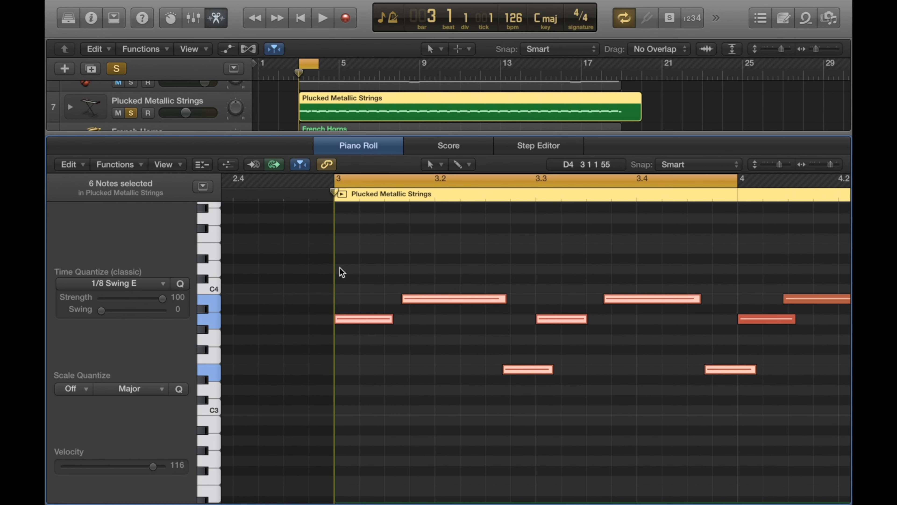
{"action": "key", "text": "space"}
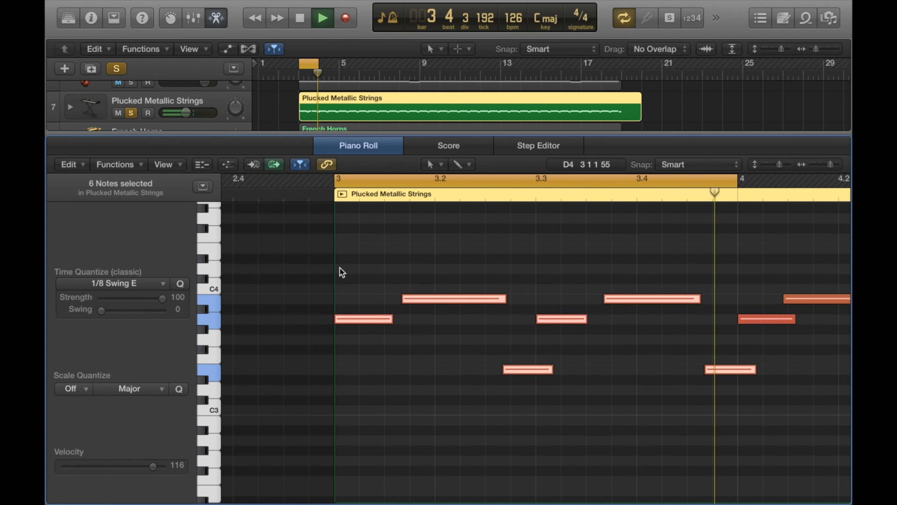
{"action": "key", "text": "space"}
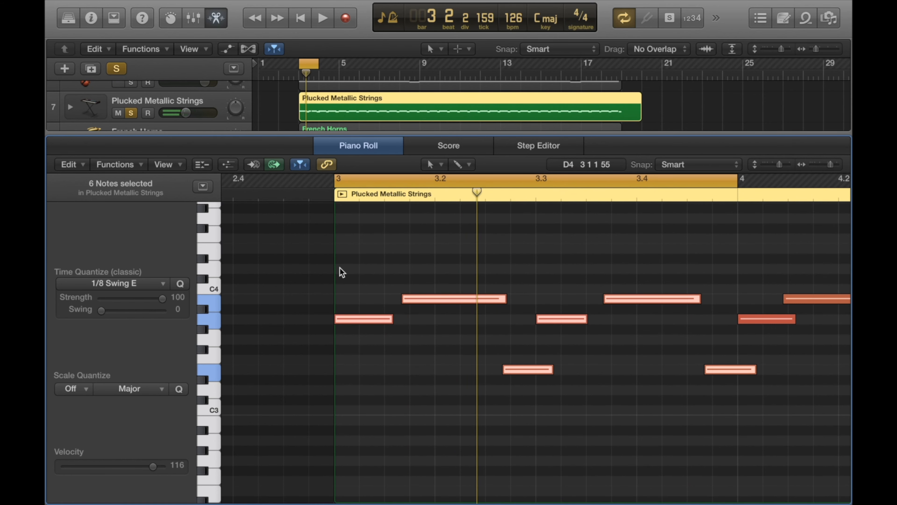
Change the quantization of the six selected notes to 1/8 Swing A and start playback of the bar
{"action": "left_click", "coordinate": [146, 284]}
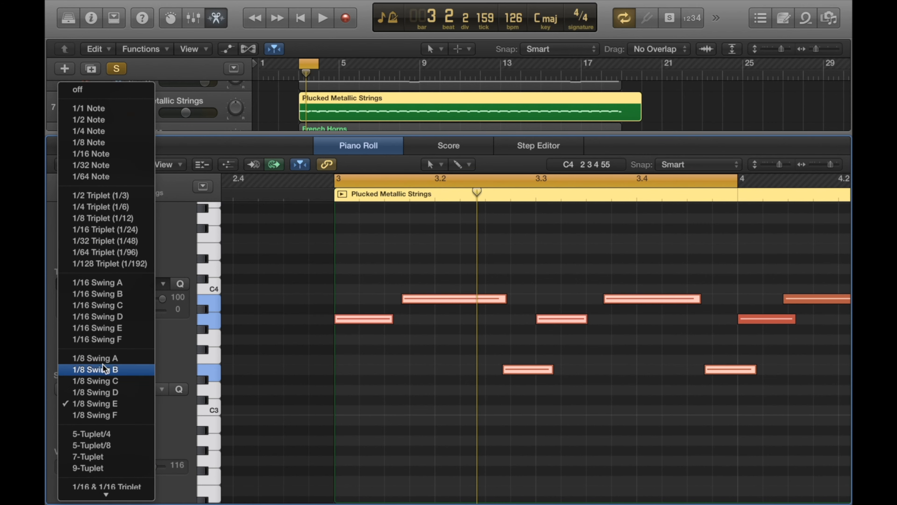
{"action": "left_click", "coordinate": [98, 358]}
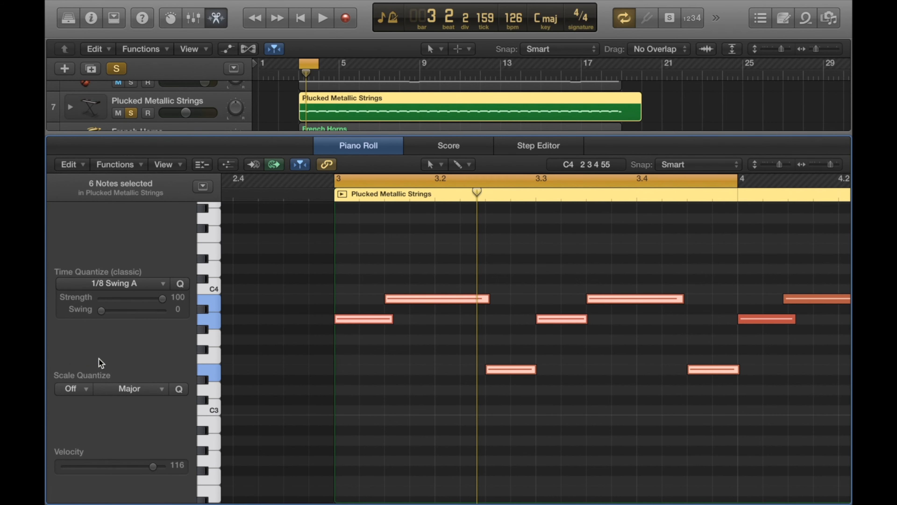
{"action": "key", "text": "space"}
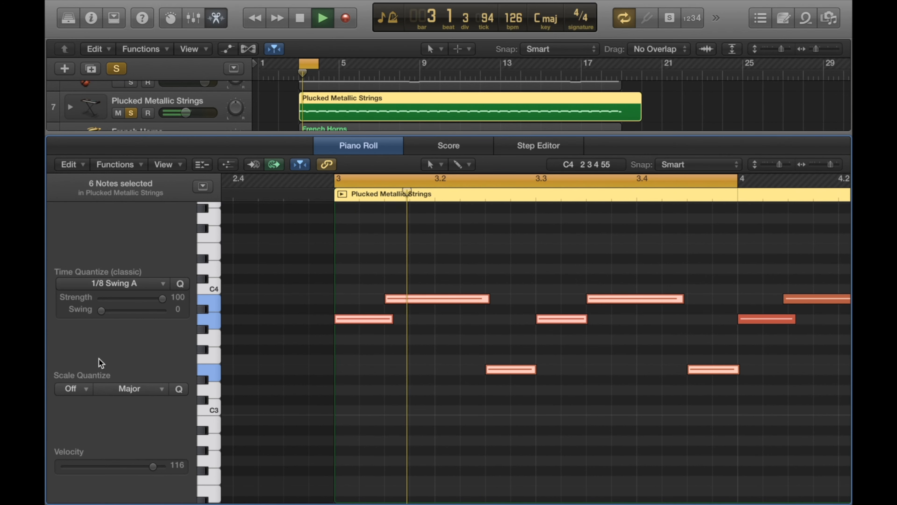
Compare 1/8 Swing C and 1/8 Swing E quantization on the six selected notes during playback, and stop playback
{"action": "left_click", "coordinate": [134, 285]}
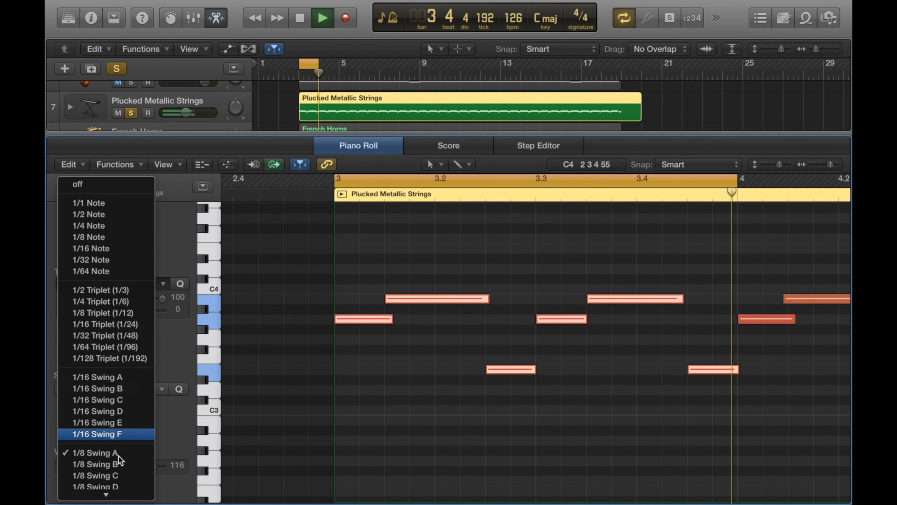
{"action": "left_click", "coordinate": [121, 475]}
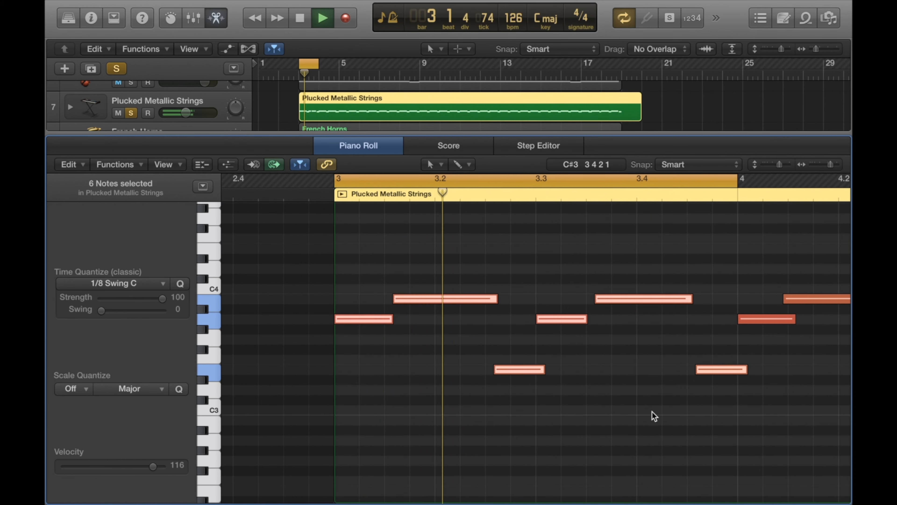
{"action": "left_click", "coordinate": [155, 284]}
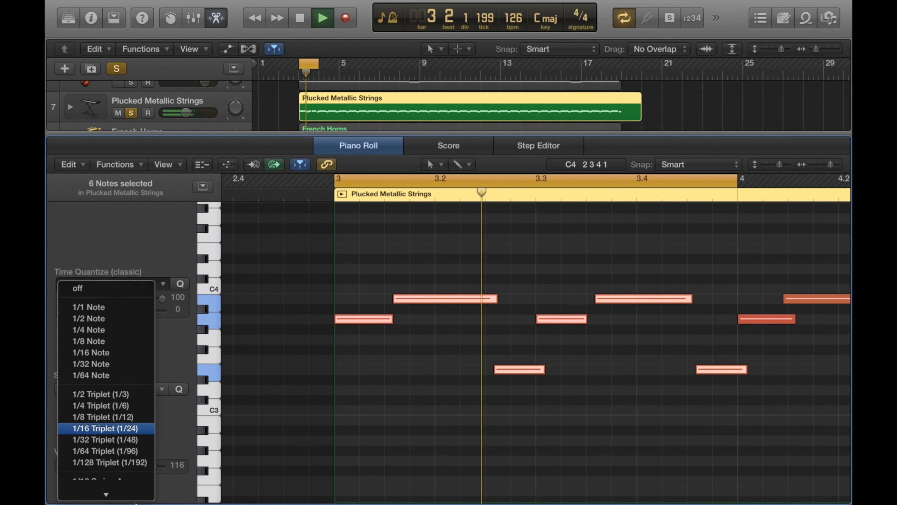
{"action": "mouse_move", "coordinate": [136, 503]}
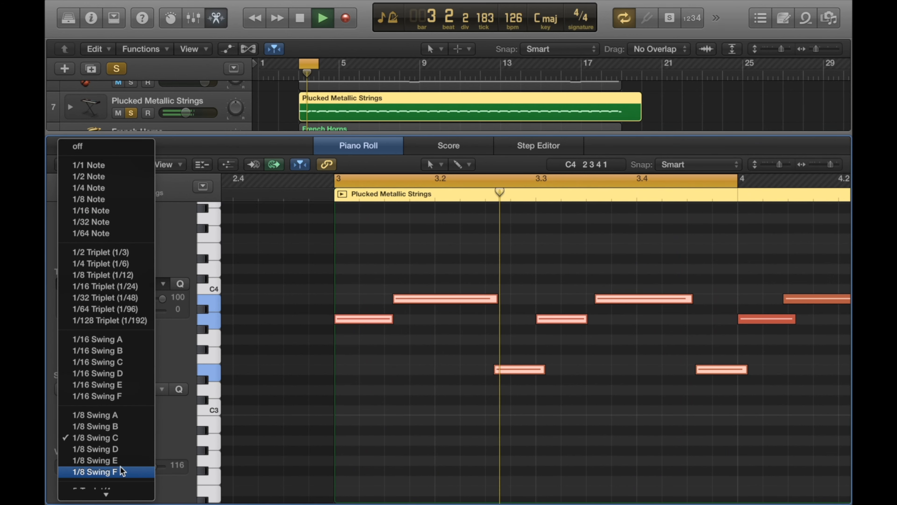
{"action": "left_click", "coordinate": [116, 460]}
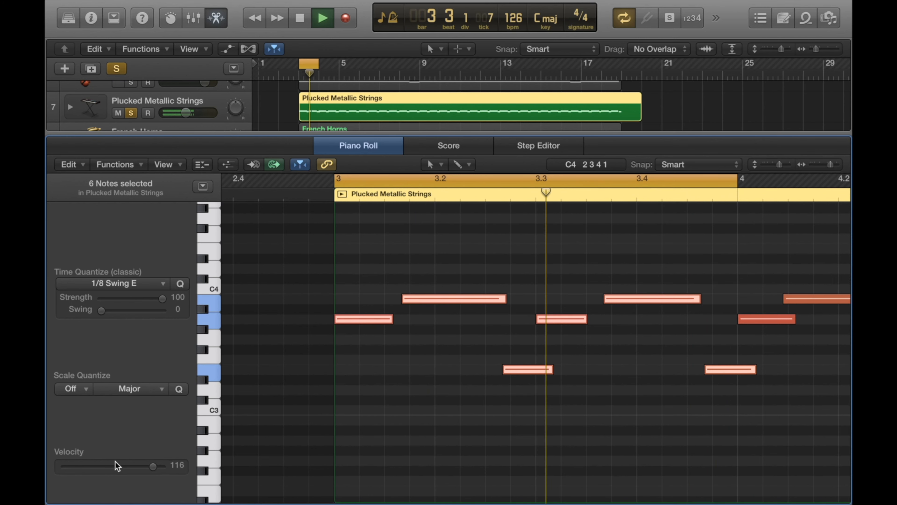
{"action": "key", "text": "space"}
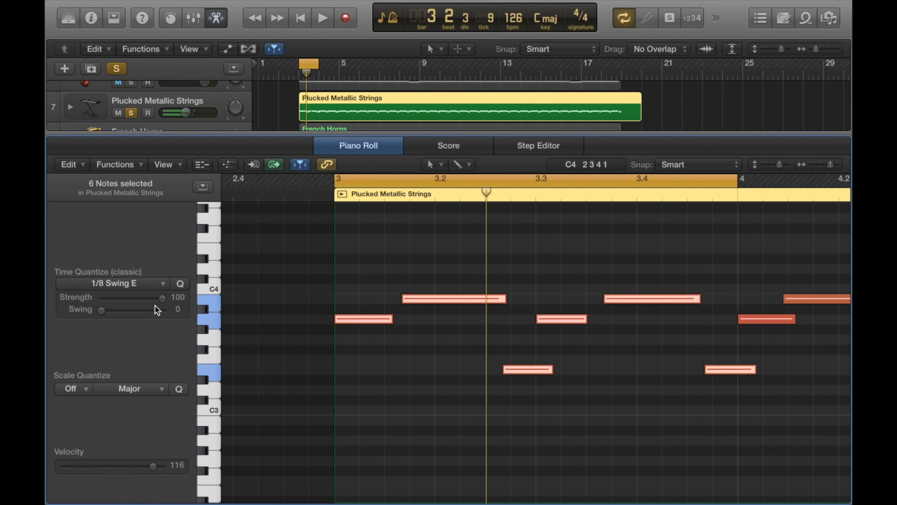
Quantize the six selected notes to 1/8 Note and review the other Time Quantize values without changing the setting
{"action": "left_click", "coordinate": [150, 284]}
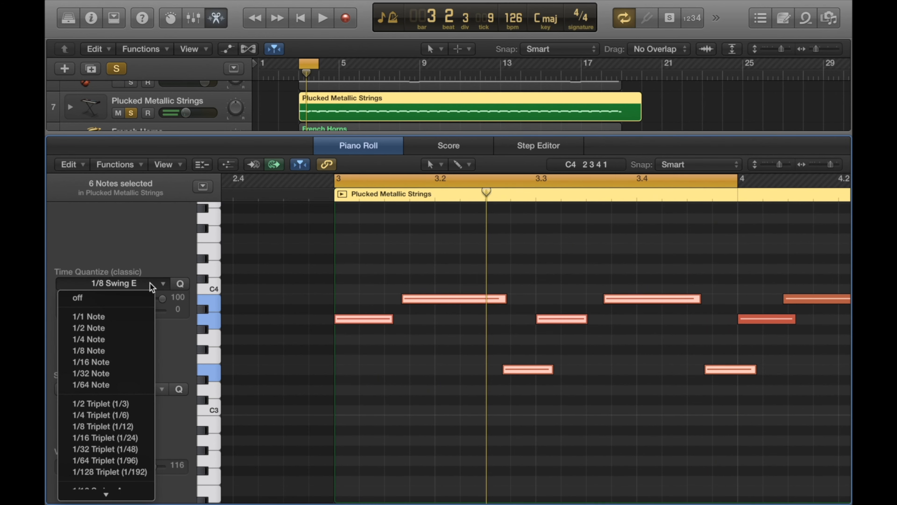
{"action": "left_click", "coordinate": [126, 352]}
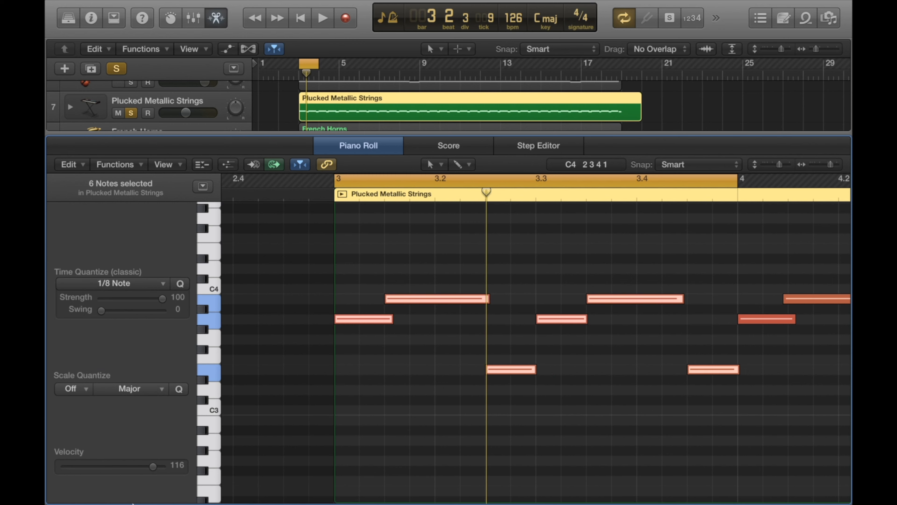
{"action": "left_click", "coordinate": [136, 285]}
{"action": "mouse_move", "coordinate": [130, 502]}
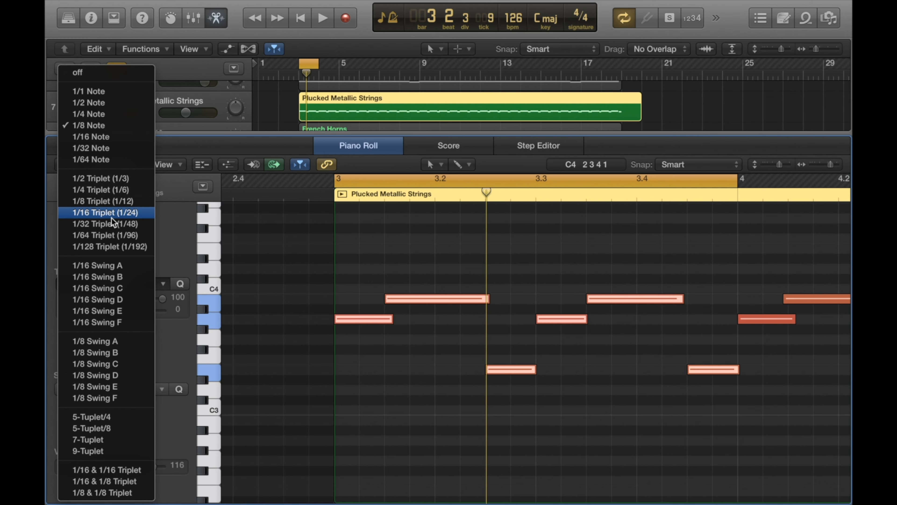
{"action": "left_click", "coordinate": [160, 256]}
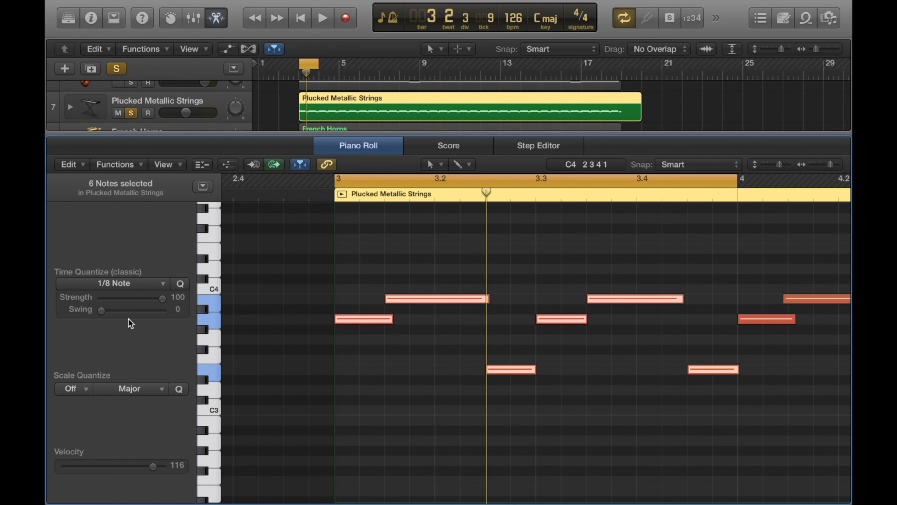
Play the bar straight and with quantize Swing at 100 to compare the feel, and reset Swing to 0
{"action": "key", "text": "space"}
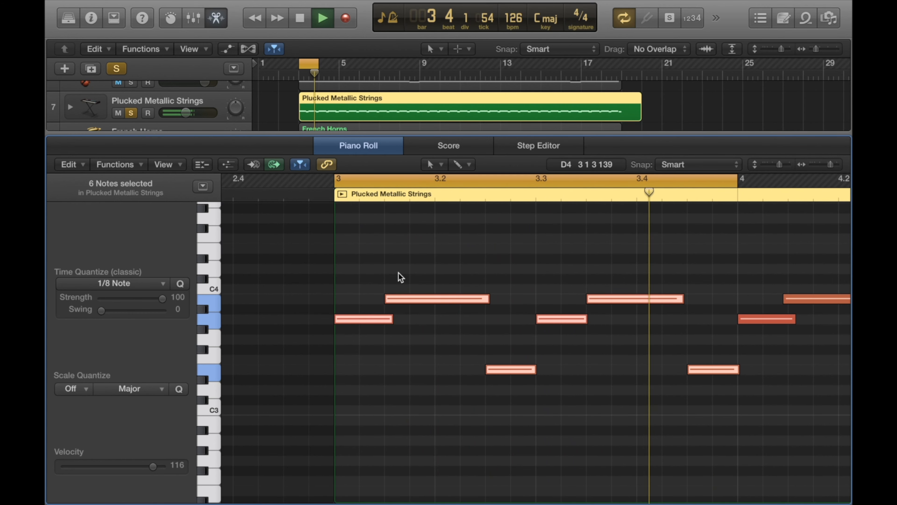
{"action": "key", "text": "space"}
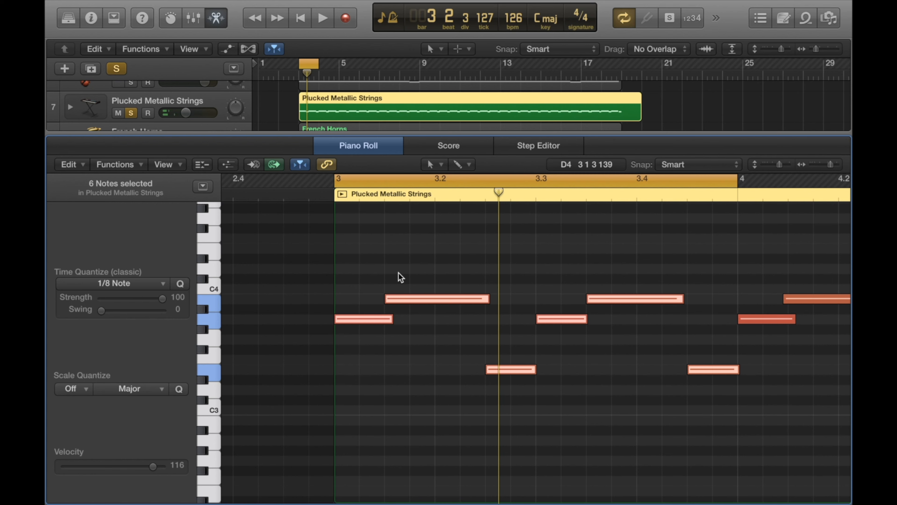
{"action": "left_click_drag", "start_coordinate": [103, 312], "coordinate": [214, 318]}
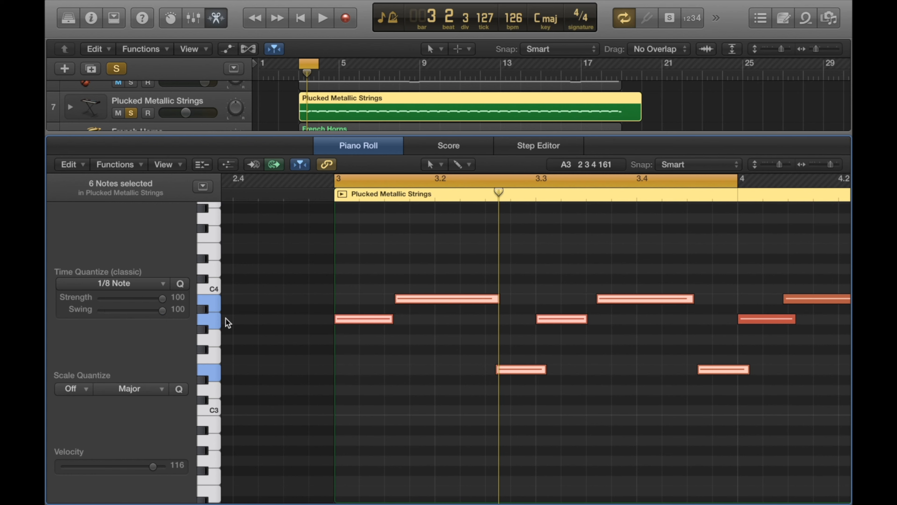
{"action": "key", "text": "space"}
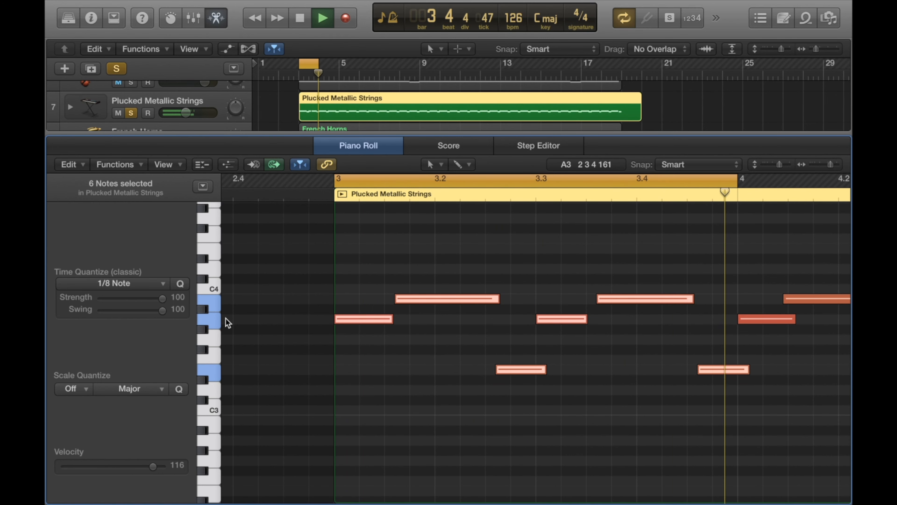
{"action": "key", "text": "space"}
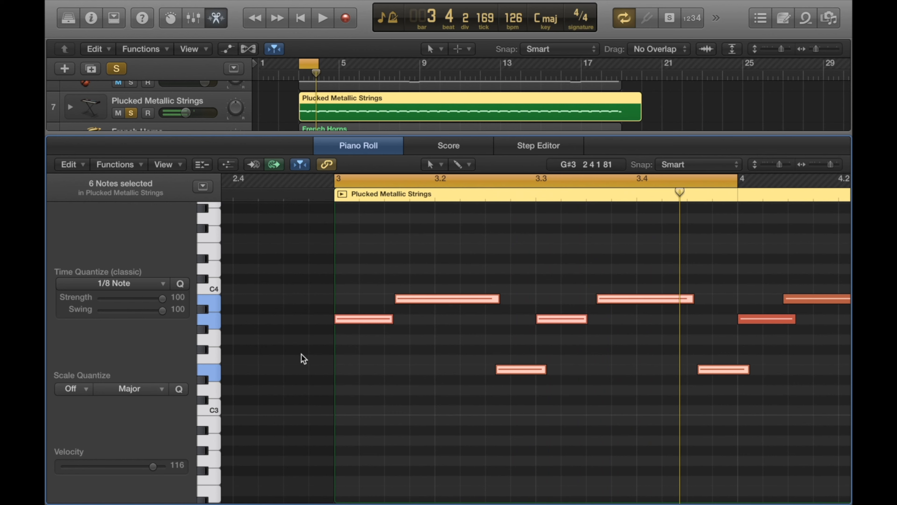
{"action": "mouse_move", "coordinate": [545, 321]}
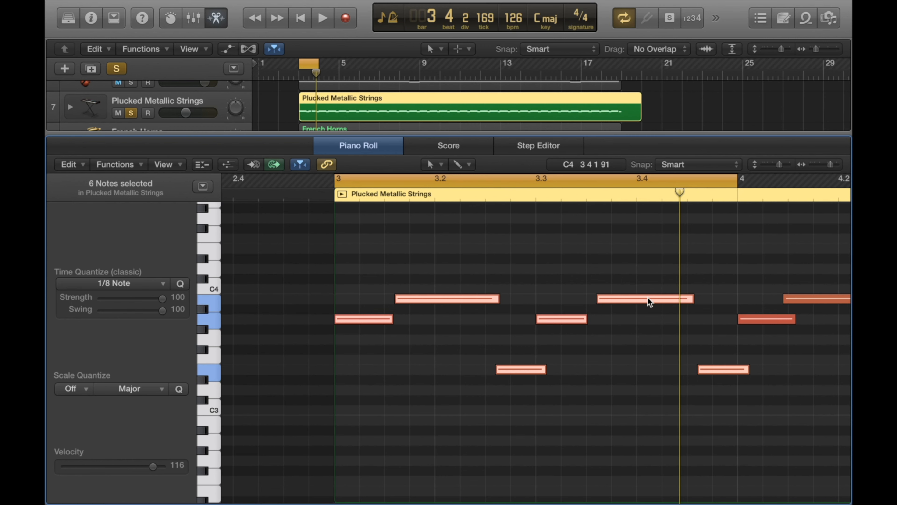
{"action": "mouse_move", "coordinate": [162, 310]}
{"action": "left_mouse_down"}
{"action": "mouse_move", "coordinate": [93, 313]}
{"action": "mouse_move", "coordinate": [163, 316]}
{"action": "left_mouse_up"}
{"action": "left_click_drag", "start_coordinate": [162, 310], "coordinate": [73, 312]}
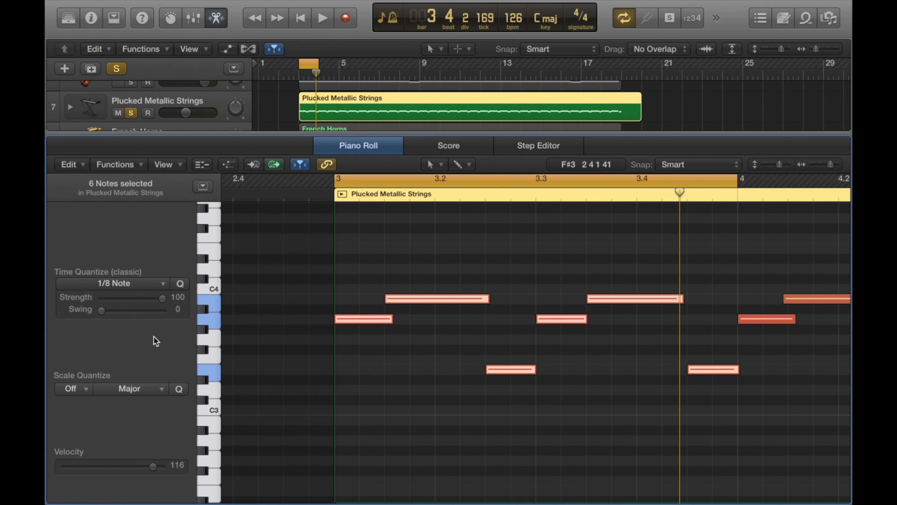
Shift only the first note of bar 3 slightly late, off the grid, and quantize it to 1/8 Note
{"action": "left_click", "coordinate": [386, 397]}
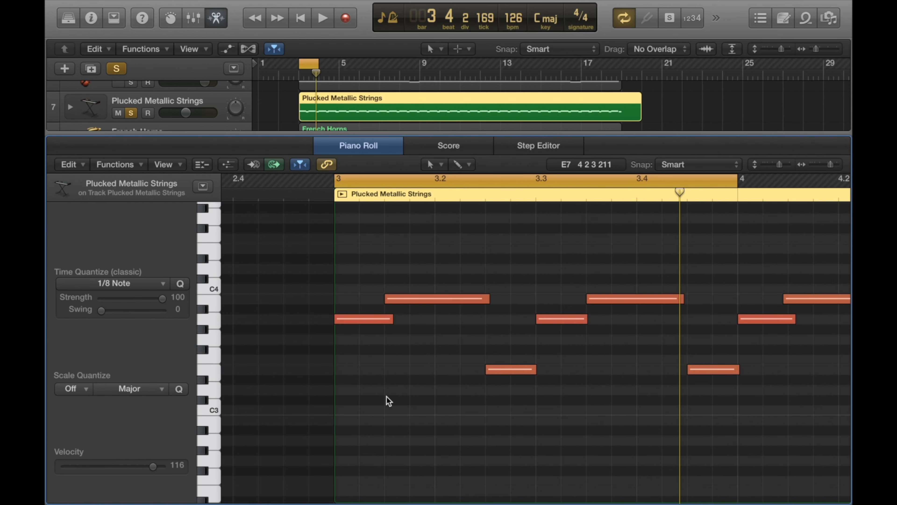
{"action": "left_click", "coordinate": [336, 195]}
{"action": "key", "text": "super+Right"}
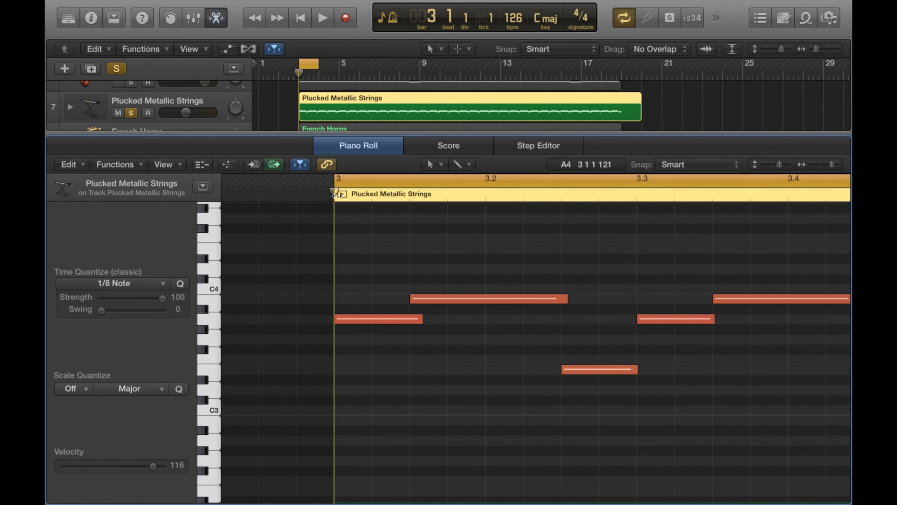
{"action": "left_click", "coordinate": [373, 320]}
{"action": "left_click_drag", "start_coordinate": [373, 322], "coordinate": [385, 320]}
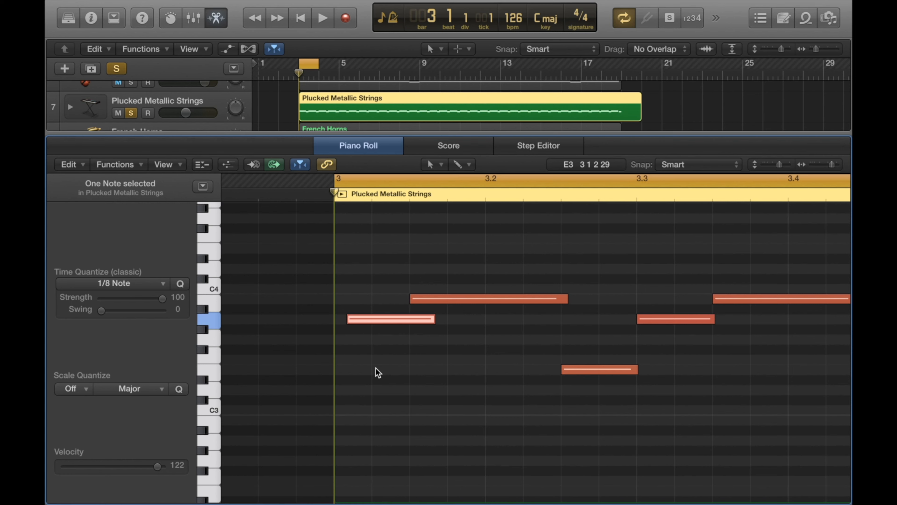
{"action": "key", "text": "q"}
{"action": "left_click", "coordinate": [308, 192]}
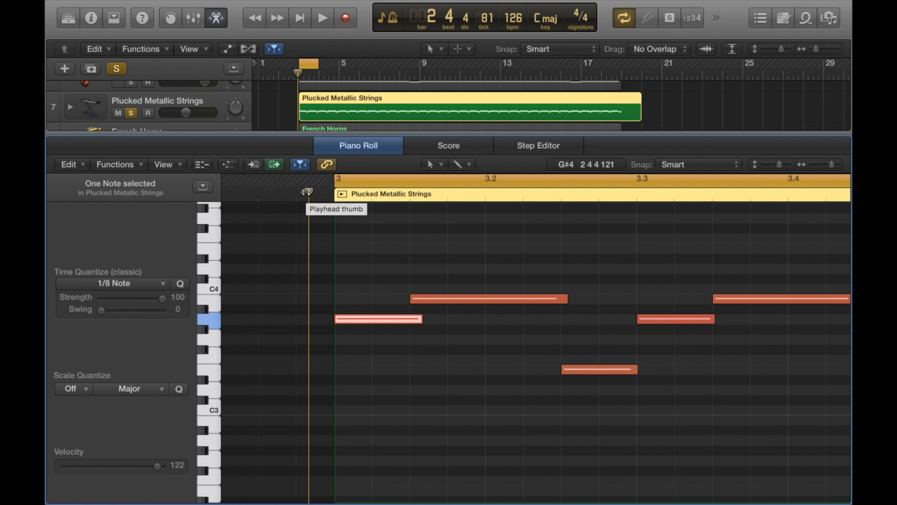
Lower the first note's quantize Strength to 0 and restore it to 100 to compare its timing
{"action": "left_click_drag", "start_coordinate": [162, 300], "coordinate": [81, 300]}
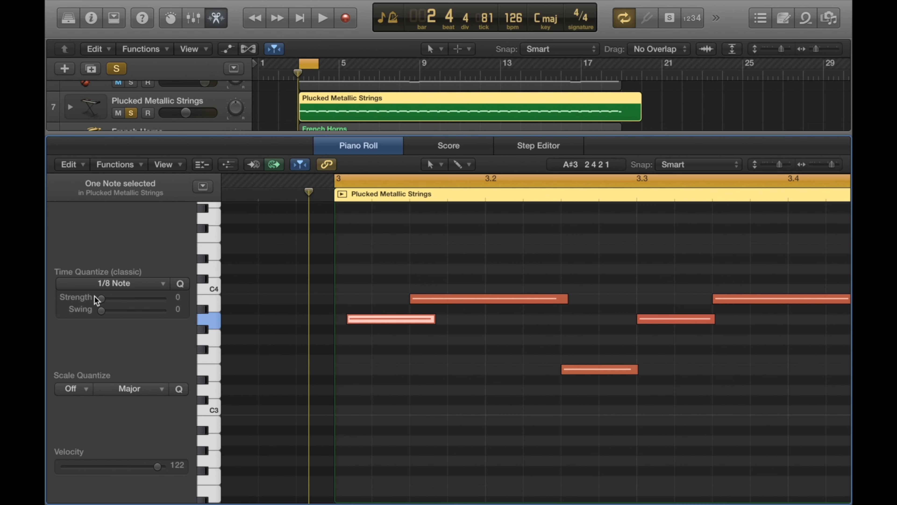
{"action": "left_click_drag", "start_coordinate": [102, 301], "coordinate": [166, 301]}
{"action": "left_click", "coordinate": [394, 200]}
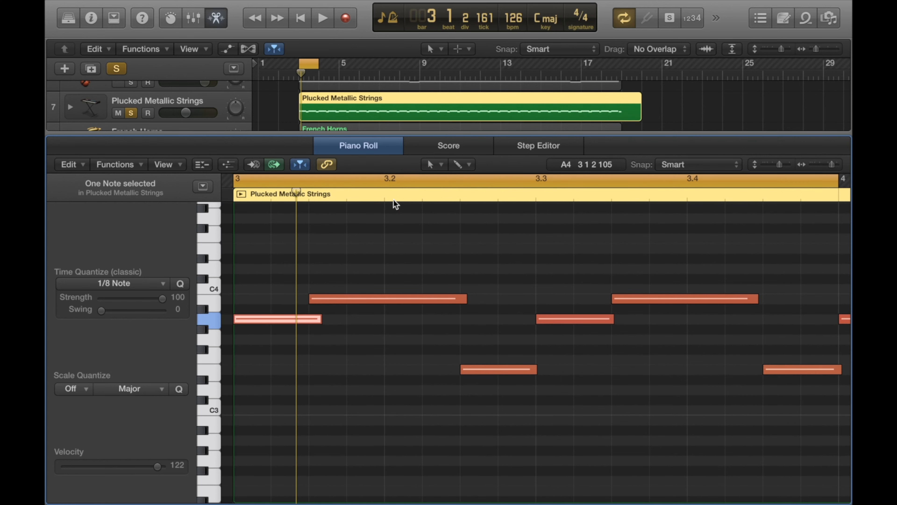
Select the six notes of bar 3 and compare their timing at quantize Strength 0 and 100
{"action": "left_click", "coordinate": [650, 440]}
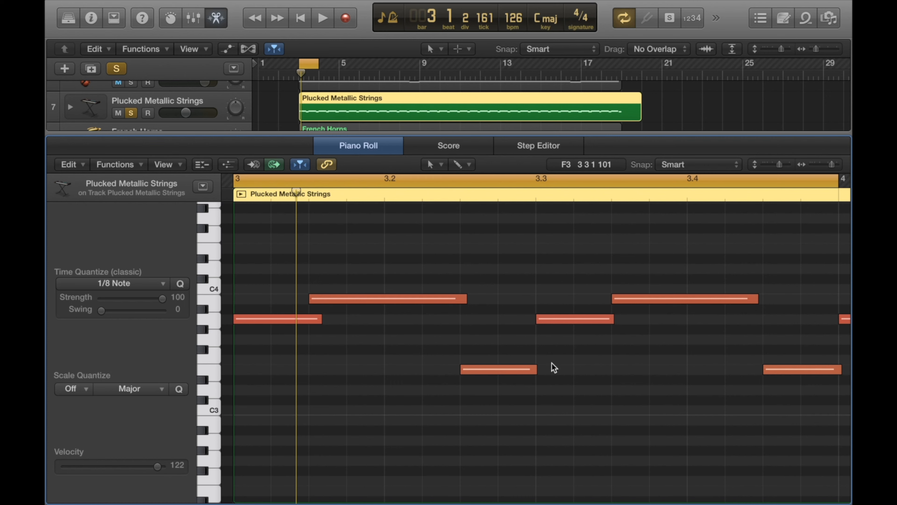
{"action": "left_click_drag", "start_coordinate": [770, 416], "coordinate": [247, 250]}
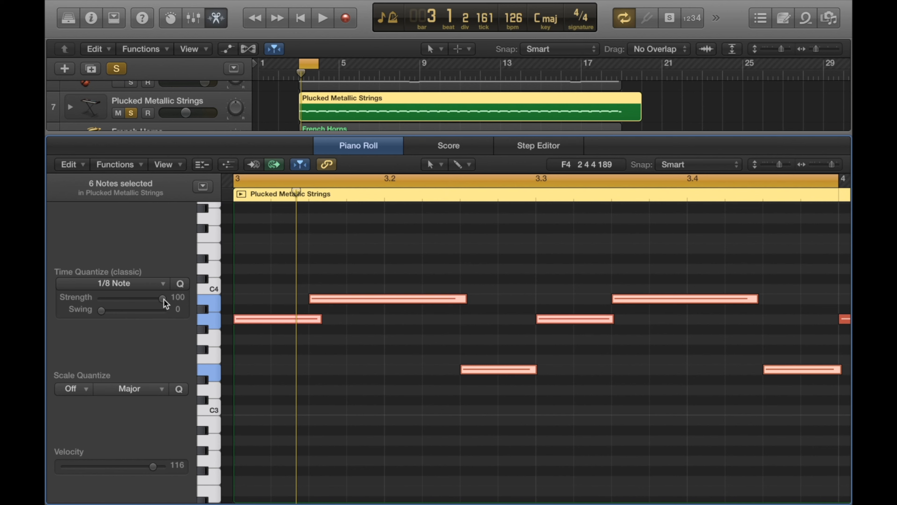
{"action": "left_click_drag", "start_coordinate": [164, 300], "coordinate": [102, 305]}
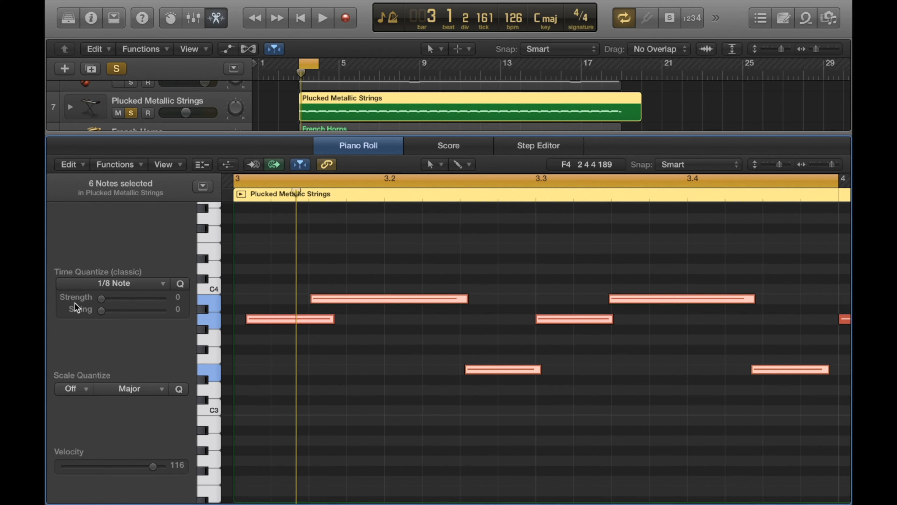
{"action": "left_click_drag", "start_coordinate": [101, 299], "coordinate": [172, 300]}
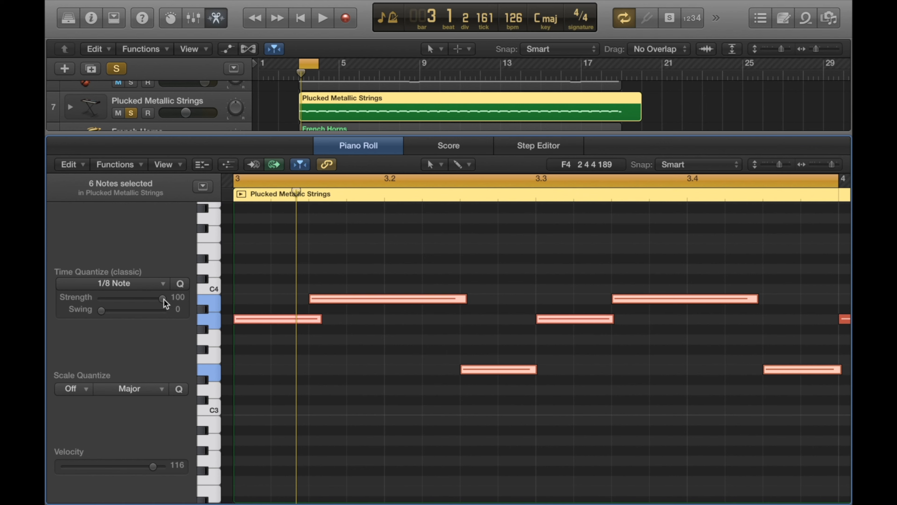
{"action": "mouse_move", "coordinate": [164, 299]}
{"action": "left_mouse_down"}
{"action": "mouse_move", "coordinate": [151, 304]}
{"action": "mouse_move", "coordinate": [181, 301]}
{"action": "left_mouse_up"}
Reduce the six notes' quantize Strength to 70 and settle on 80 for looser timing
{"action": "left_click_drag", "start_coordinate": [162, 300], "coordinate": [144, 301]}
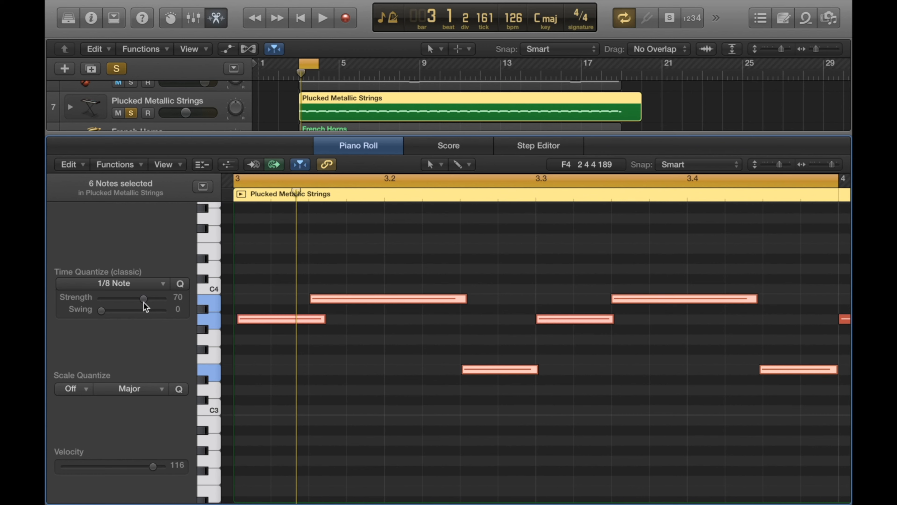
{"action": "mouse_move", "coordinate": [144, 302]}
{"action": "left_mouse_down"}
{"action": "mouse_move", "coordinate": [79, 304]}
{"action": "mouse_move", "coordinate": [153, 300]}
{"action": "left_mouse_up"}
{"action": "left_click_drag", "start_coordinate": [152, 301], "coordinate": [152, 300]}
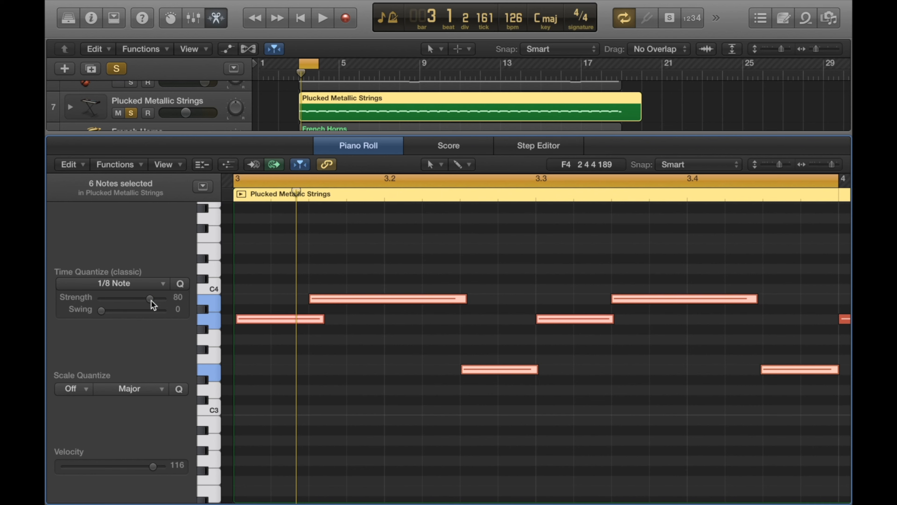